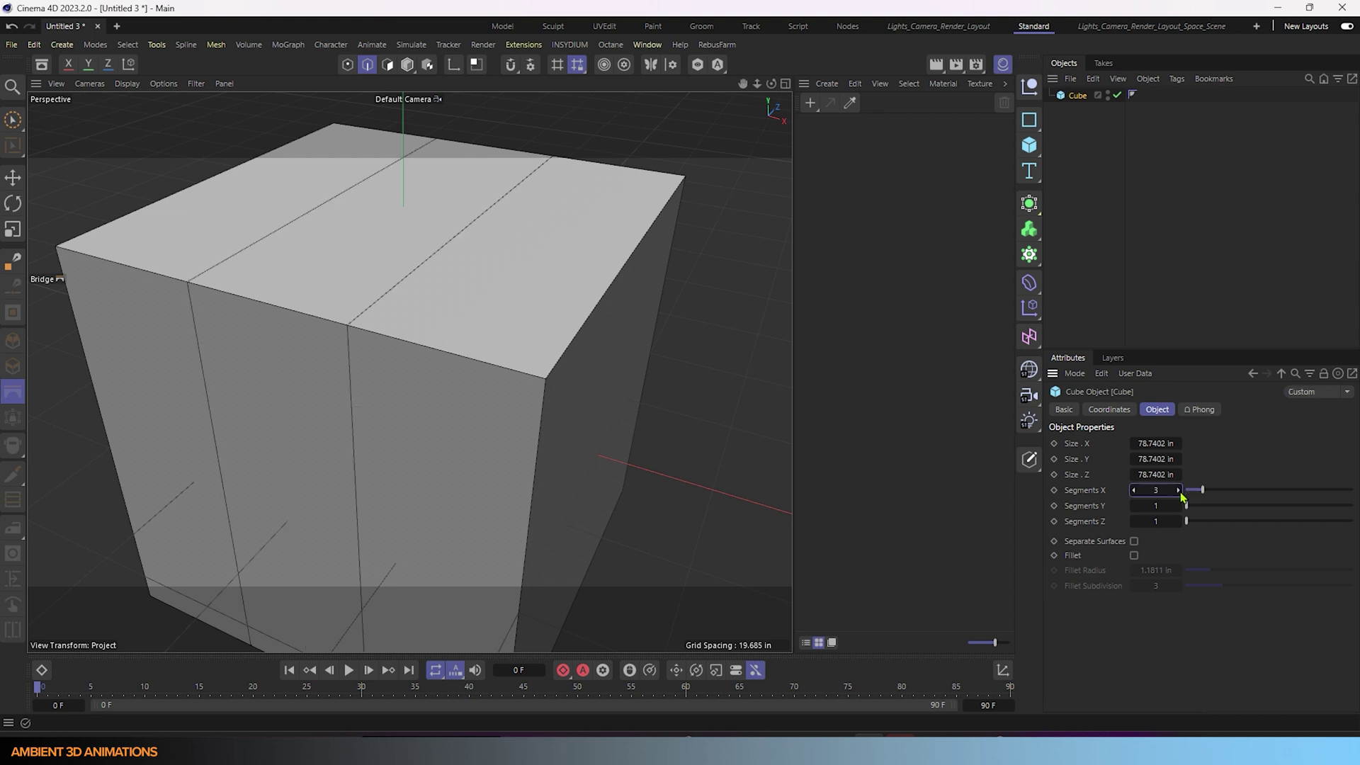
Raise the cube's Y and Z segments to 3 and make it an editable polygon object
left_click(1184, 506)
left_click(1184, 506)
left_click(1181, 521)
left_click(1181, 522)
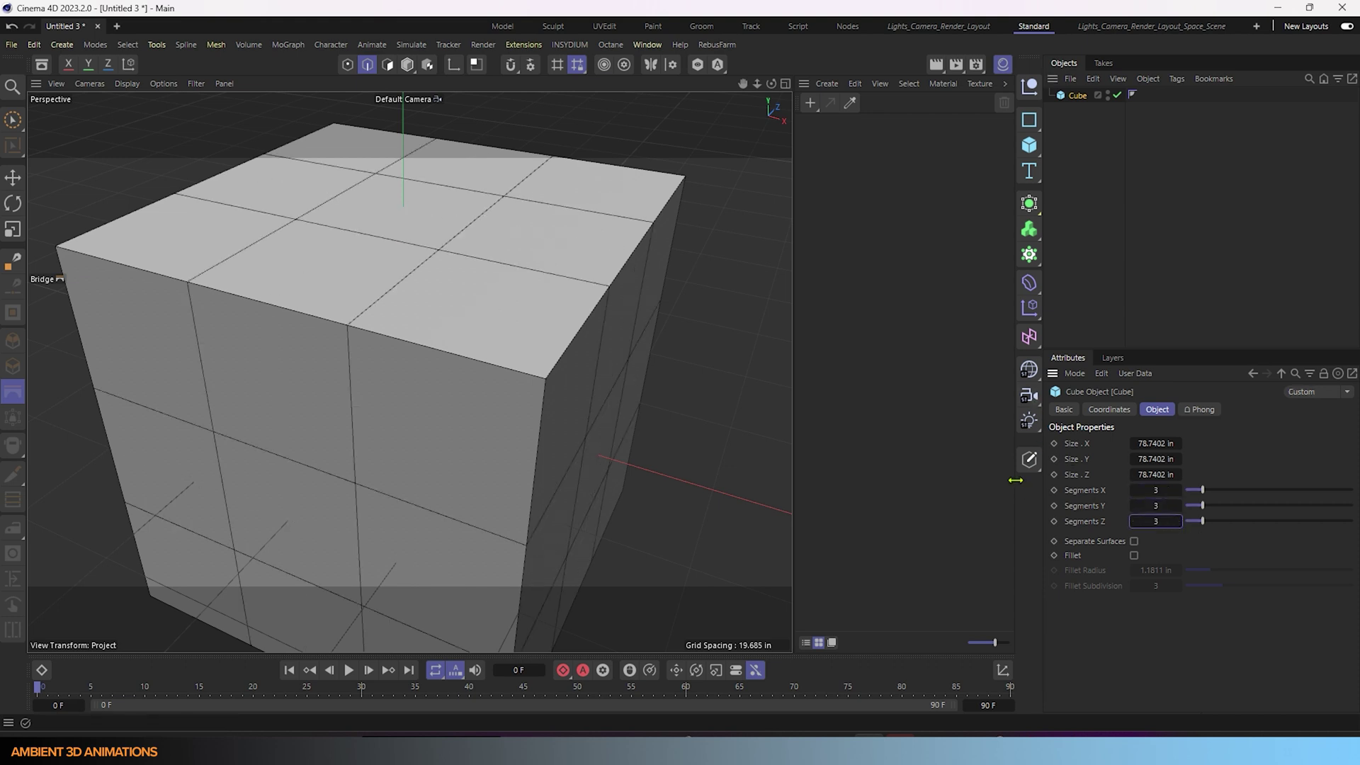
left_click(1029, 460)
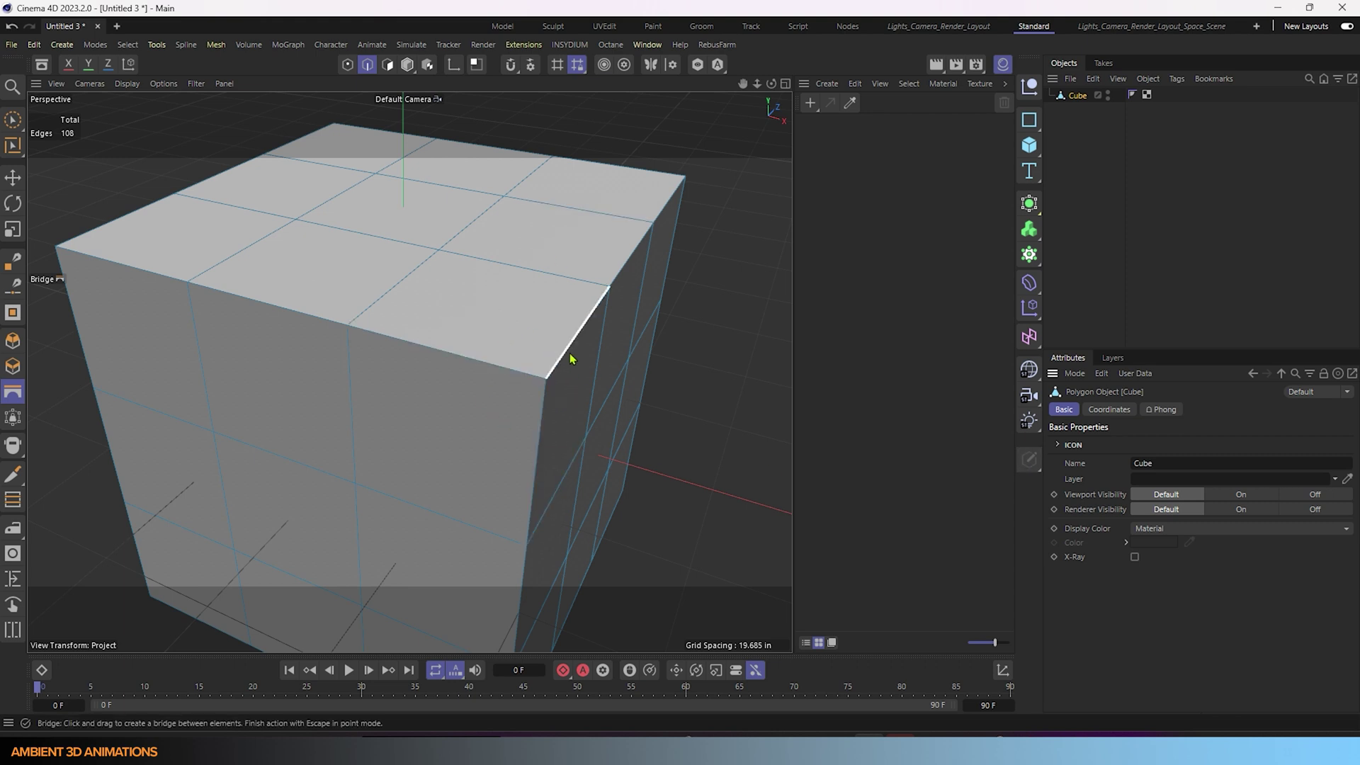
In Polygon mode, bridge the front and side corner polygons into a notch
left_click(388, 64)
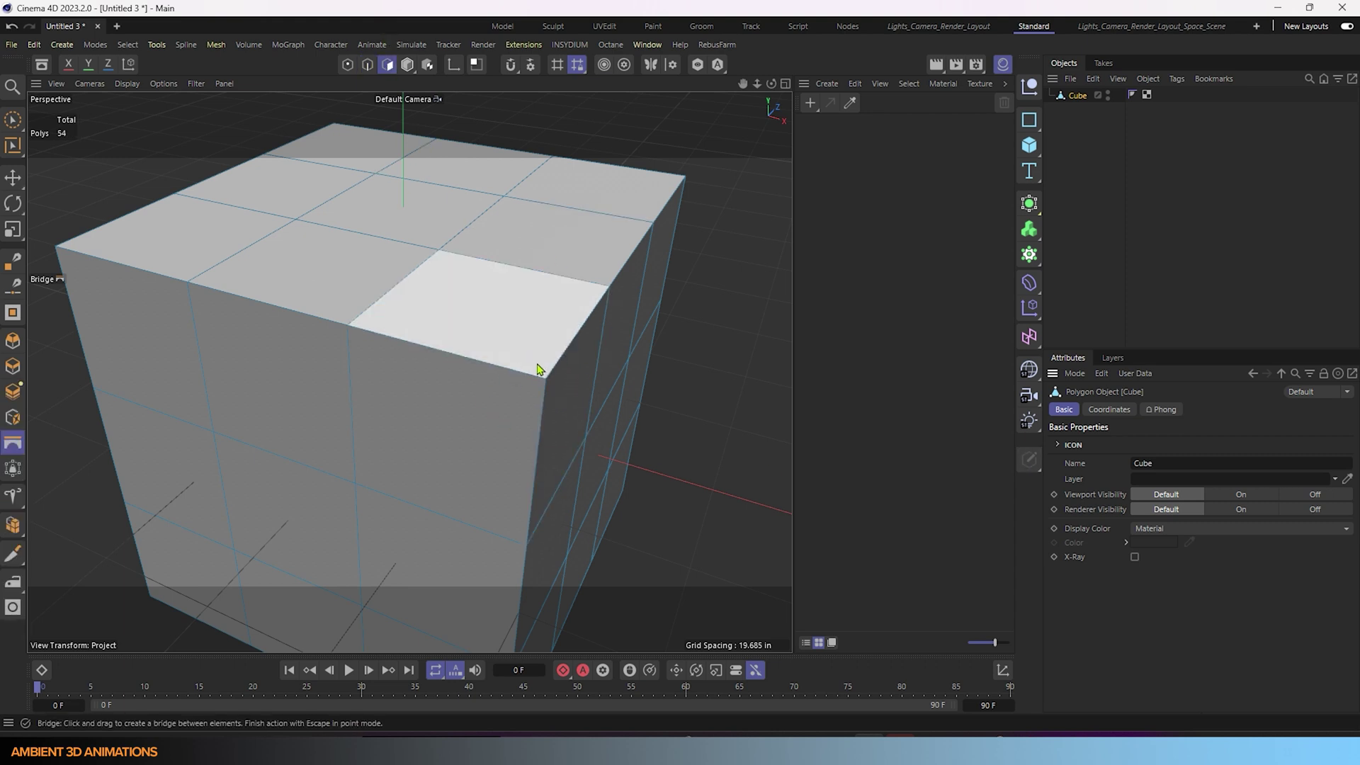
left_click_drag(528, 395, 564, 395)
left_click_drag(517, 340, 556, 486)
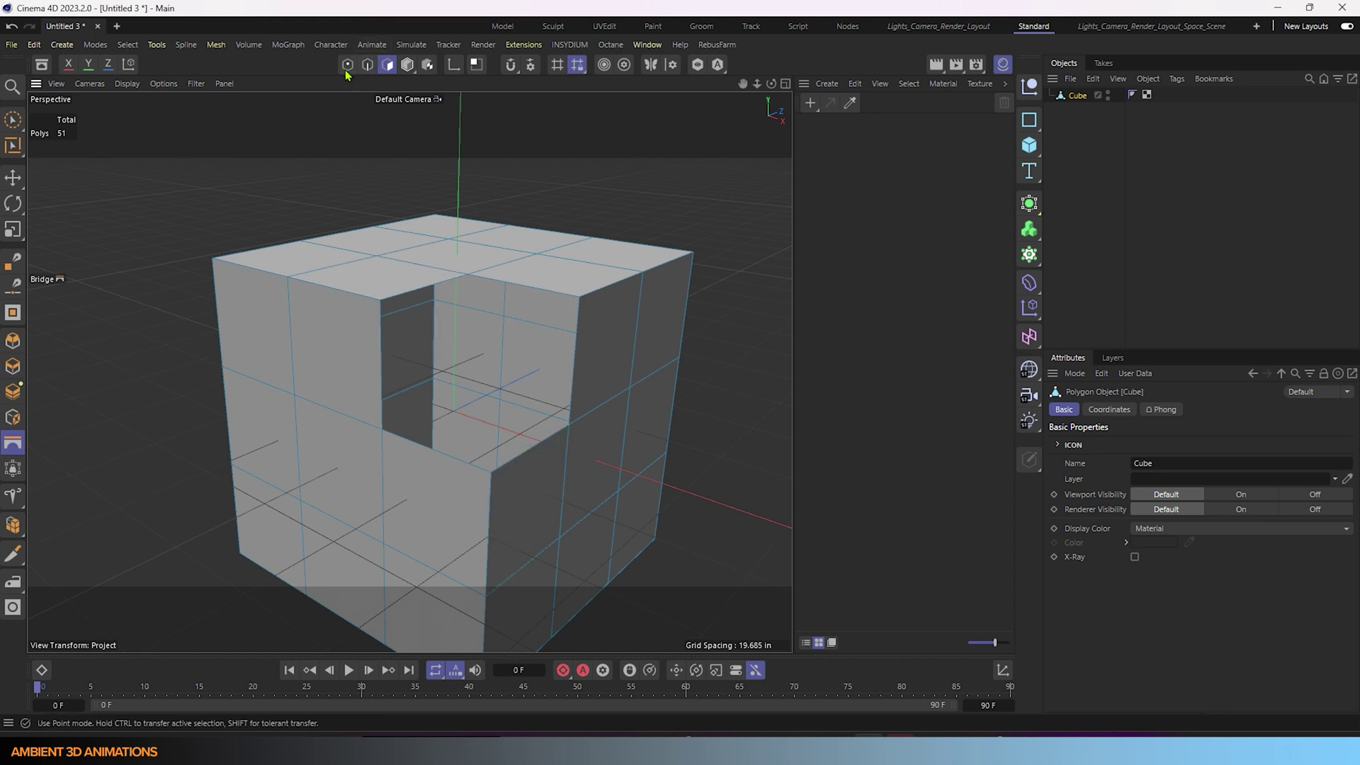
Draw a triangular polygon across the notch floor with the Polygon Pen (M, E)
left_click(13, 119)
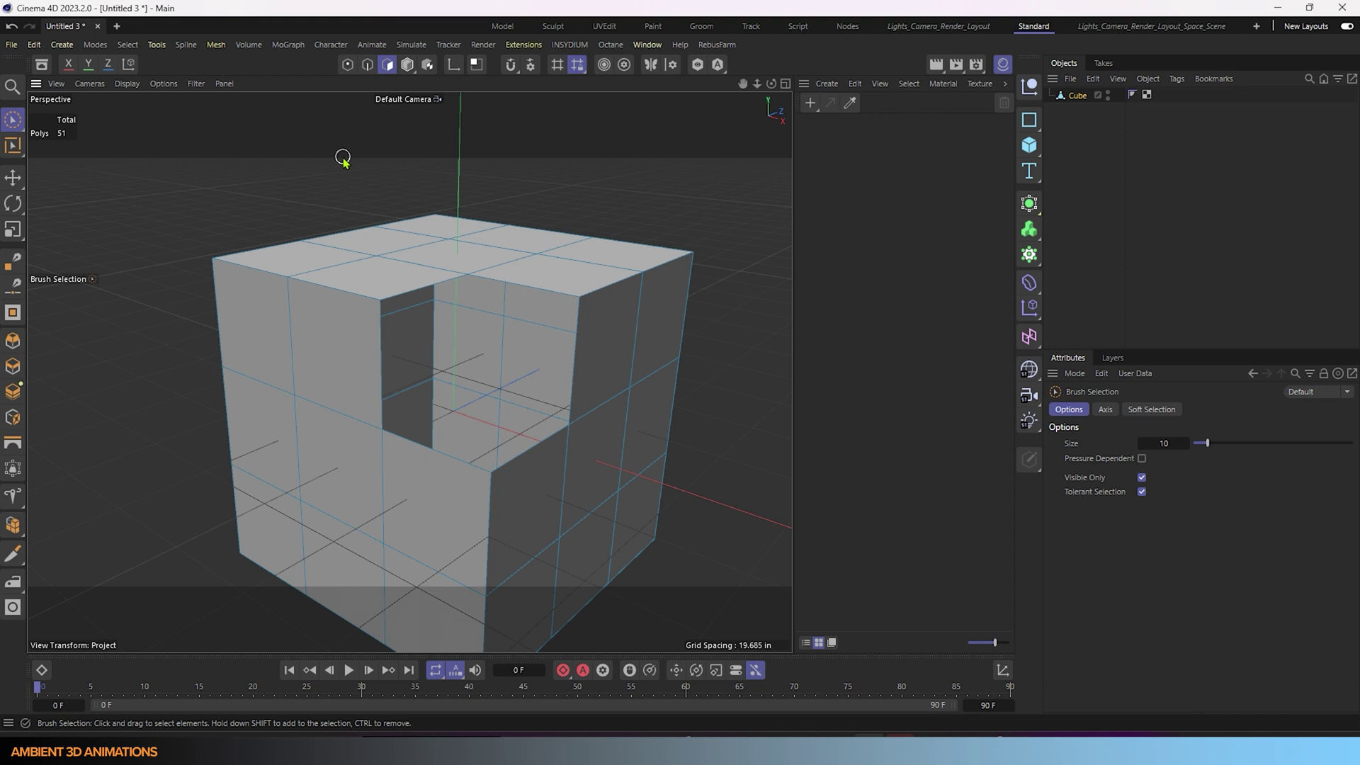
key("m")
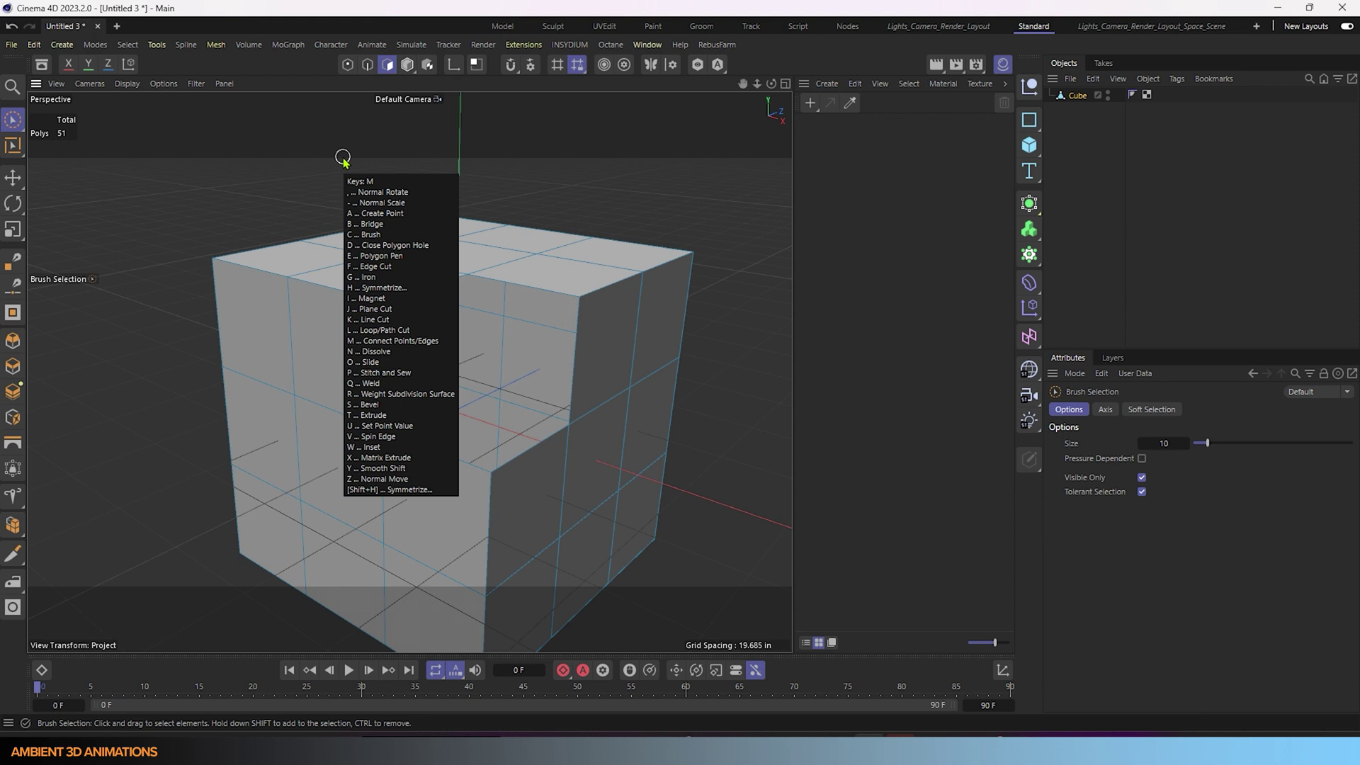
key("e")
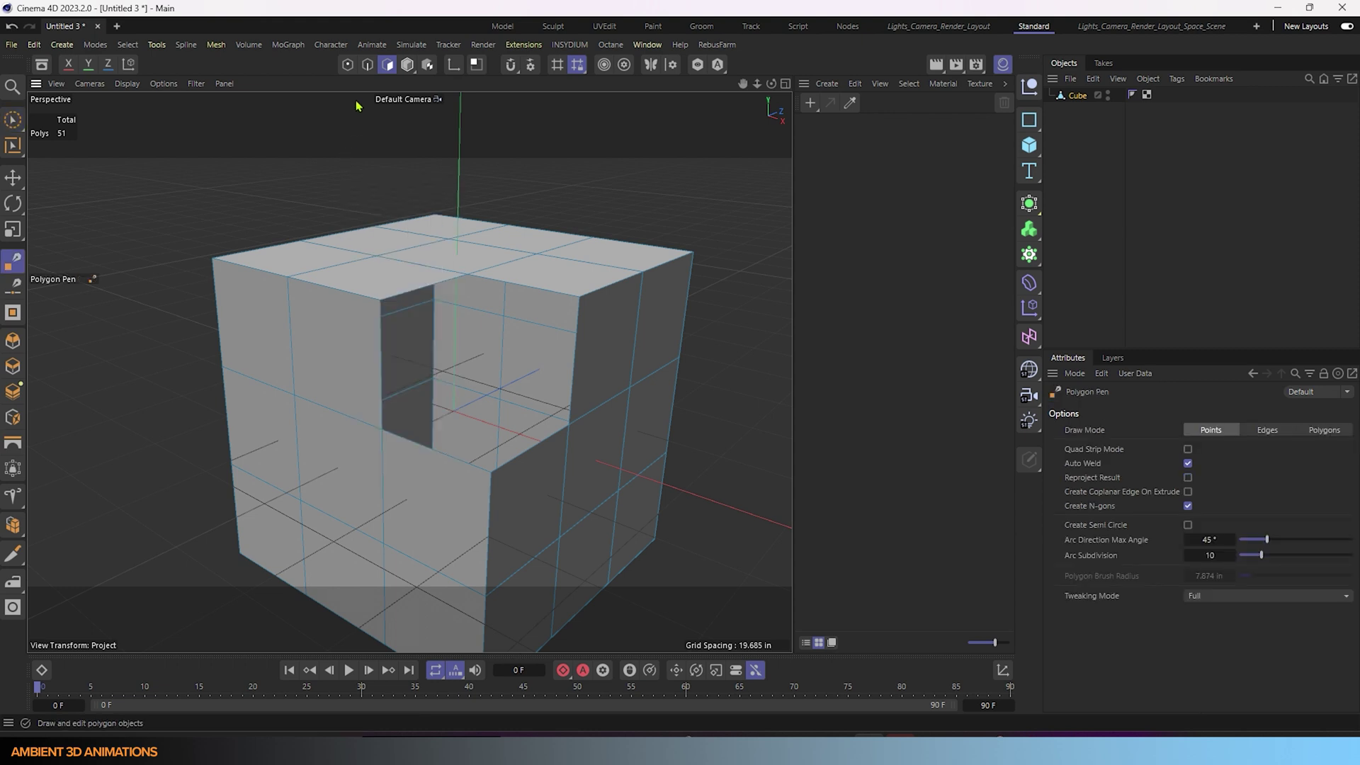
left_click(382, 429)
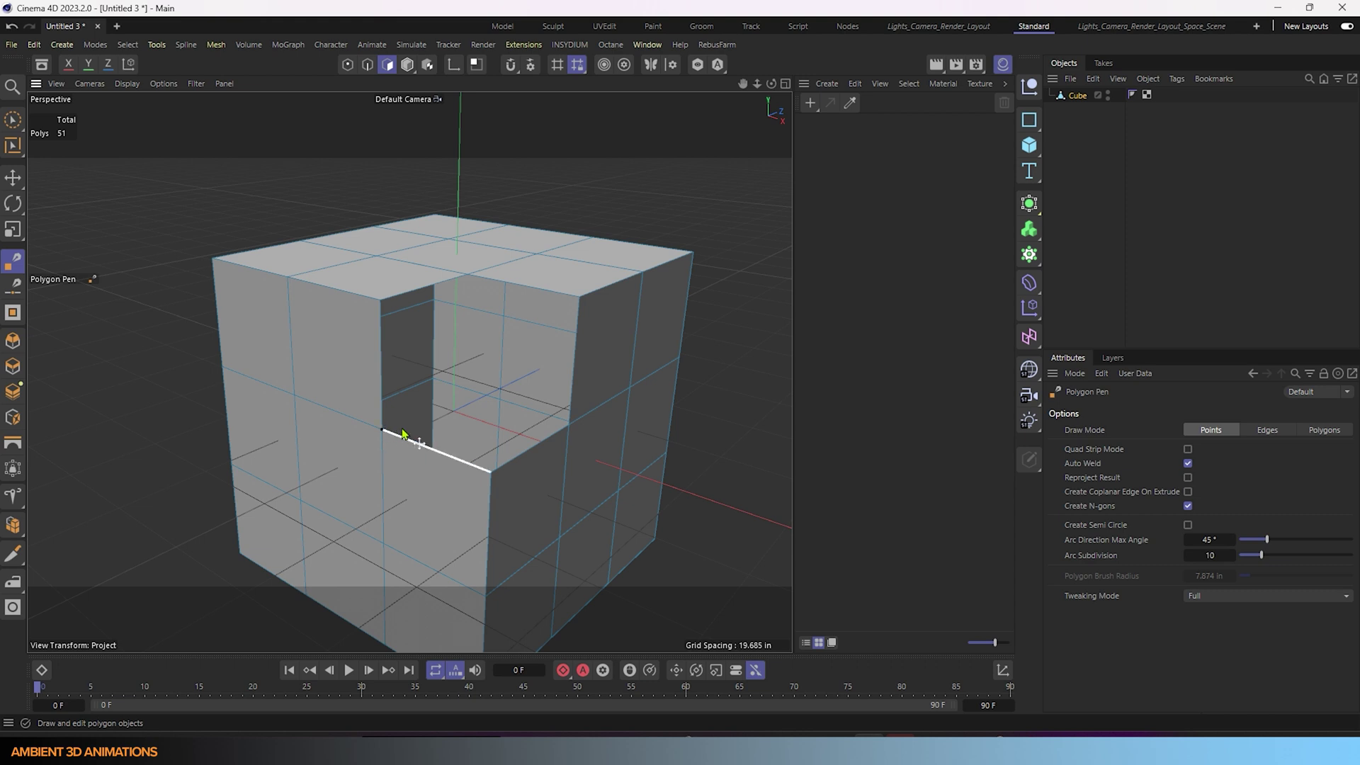
left_click(569, 426)
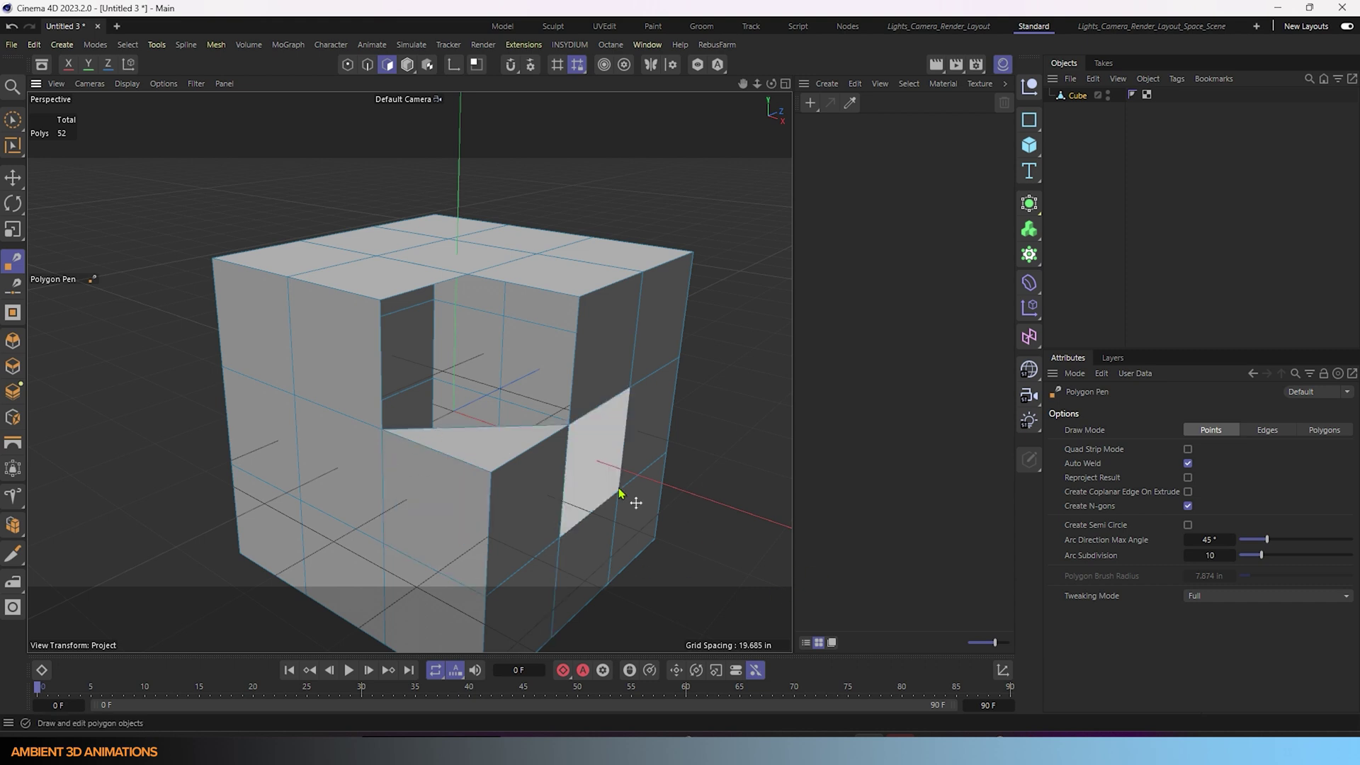
left_click(13, 120)
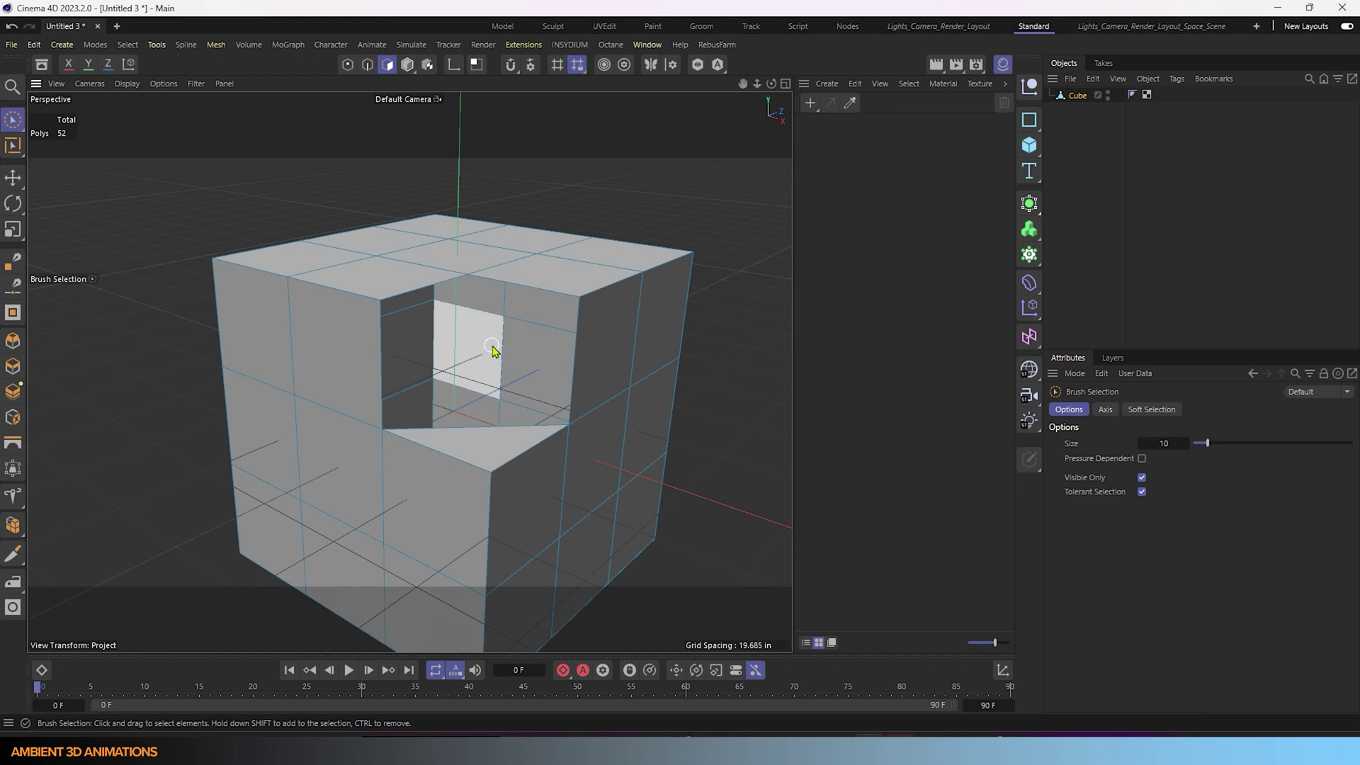
Add a point at 50 % along the notch floor's edge using Create Point (M, A)
key("m")
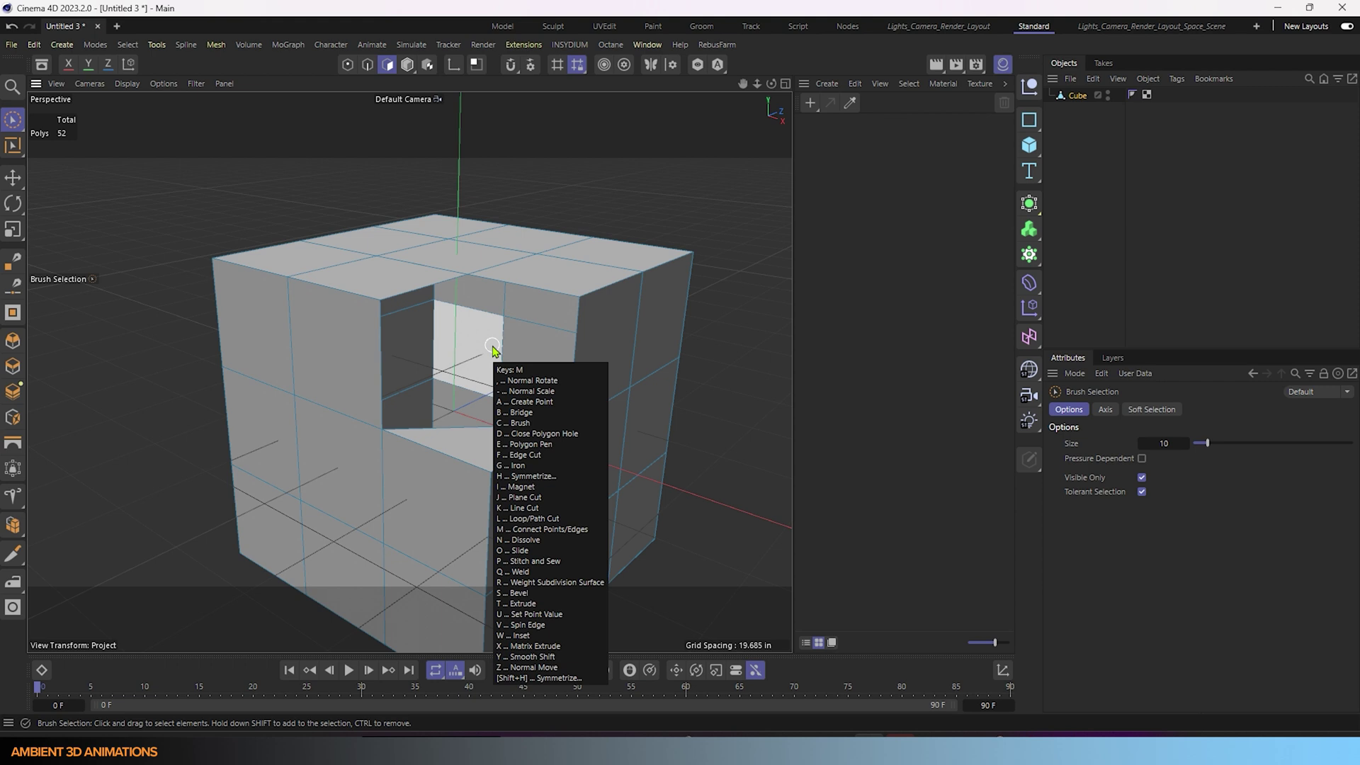
key("a")
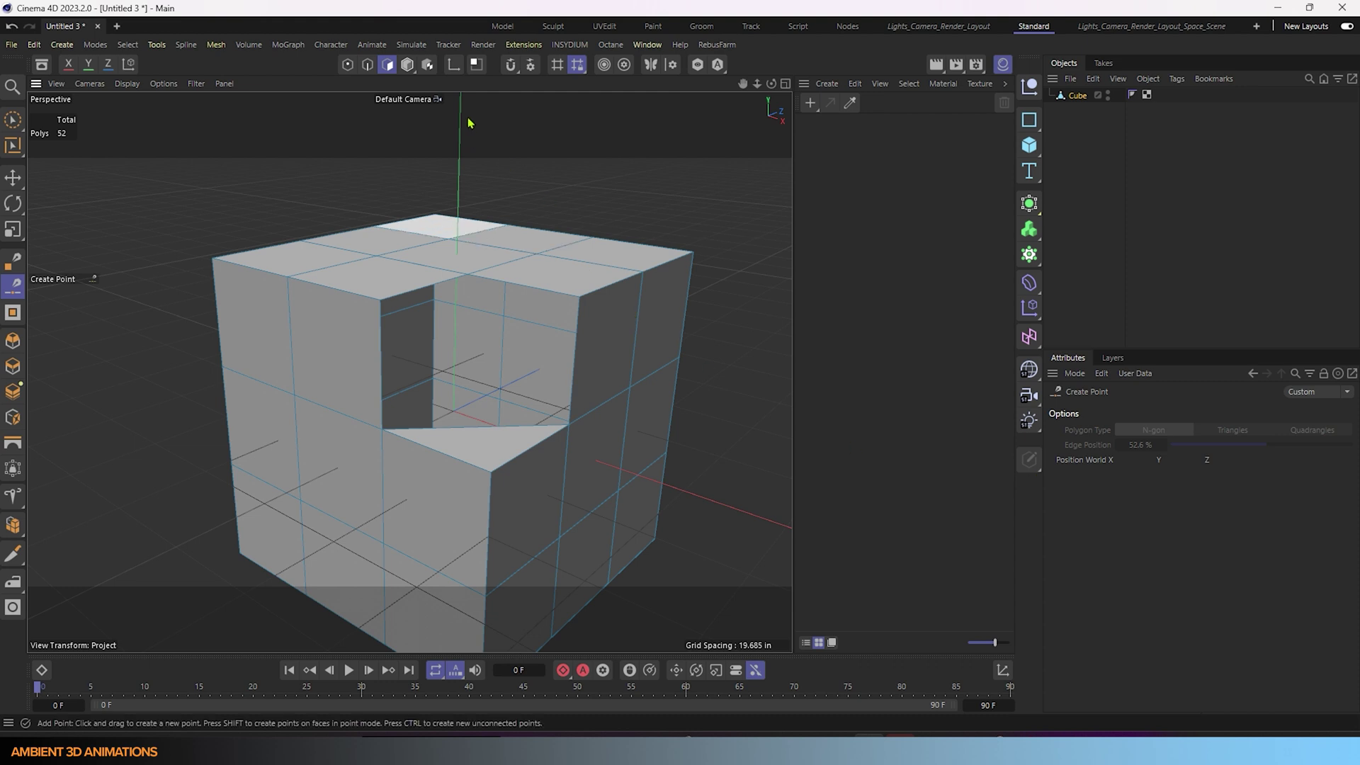
left_click(368, 64)
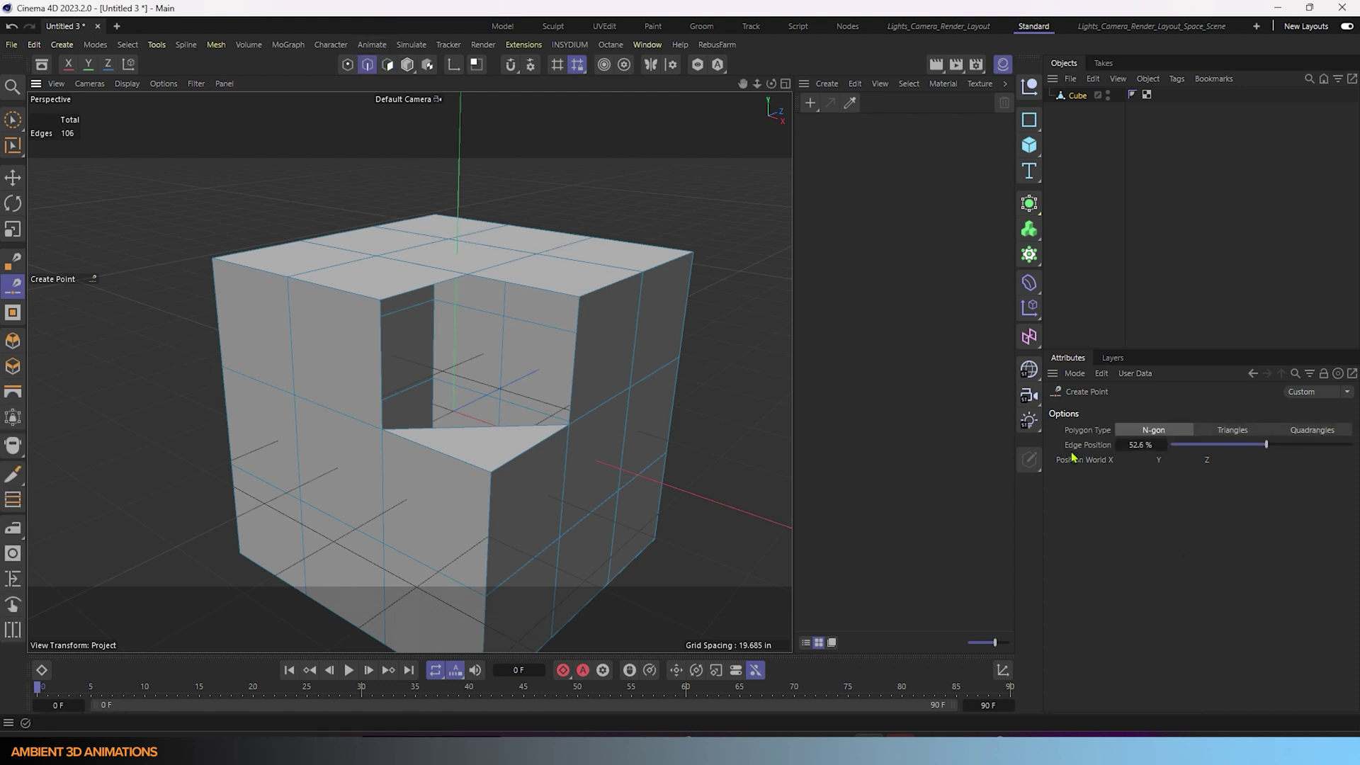
left_click(1142, 444)
key("BackSpace")
type("50")
key("Return")
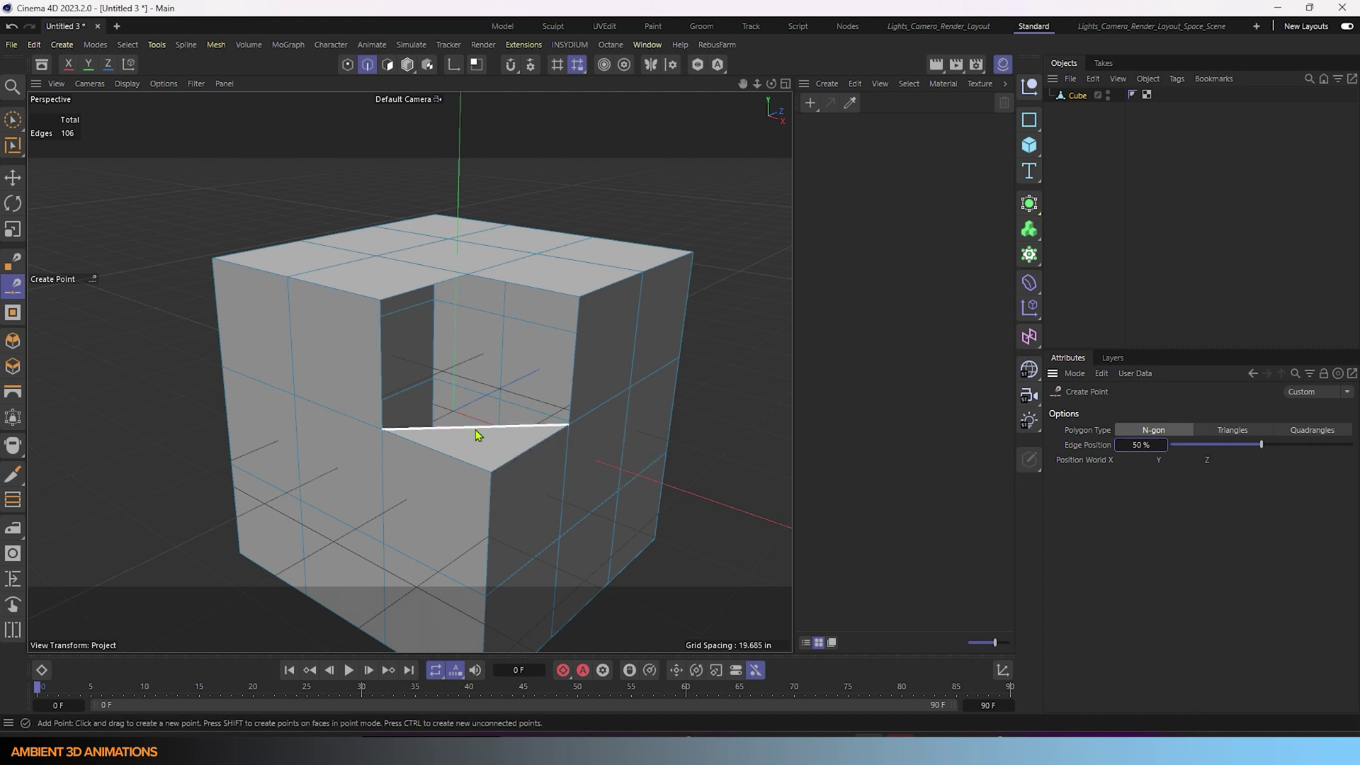
left_click(476, 430)
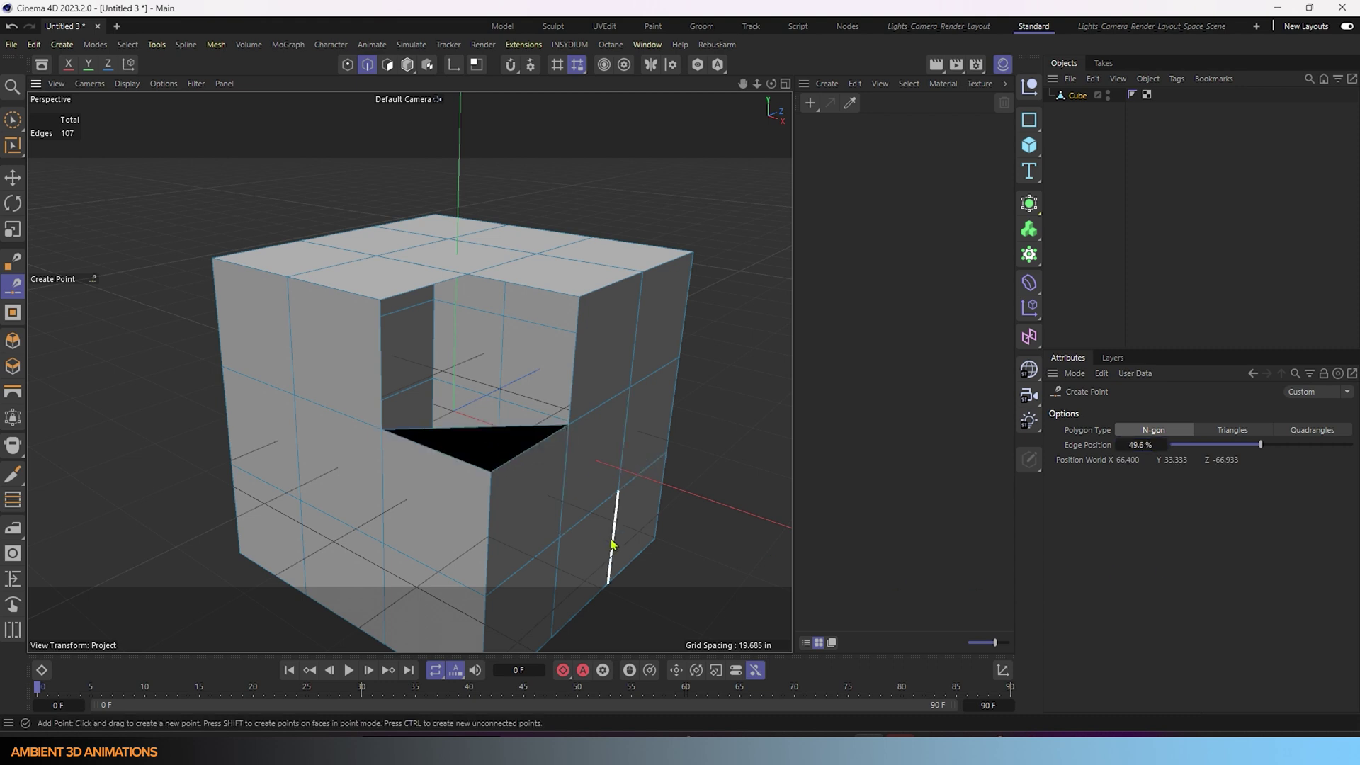
Select the notch's corner point in Points mode
left_click(12, 121)
left_click(347, 65)
left_click(474, 429)
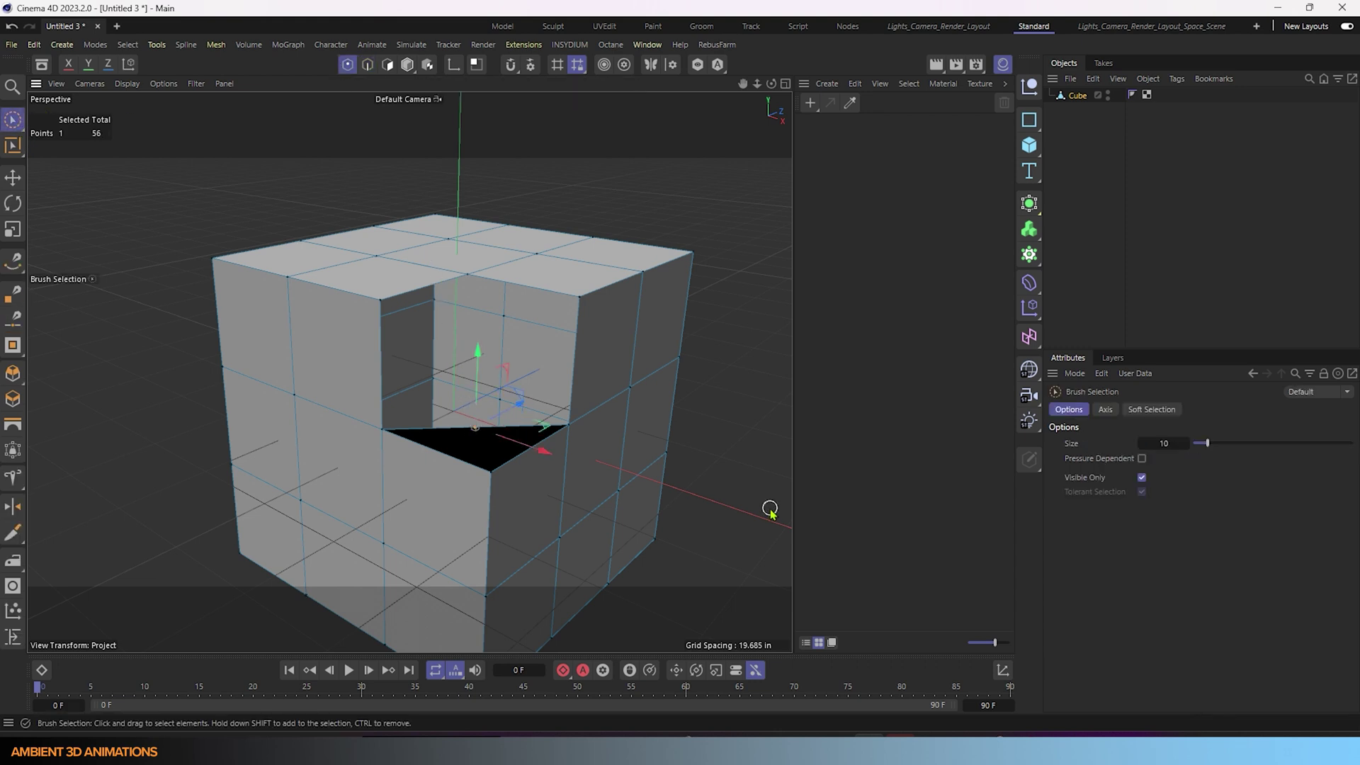
Drag the notch's corner point along X in Front view and along Z in Right view
middle_click(717, 410)
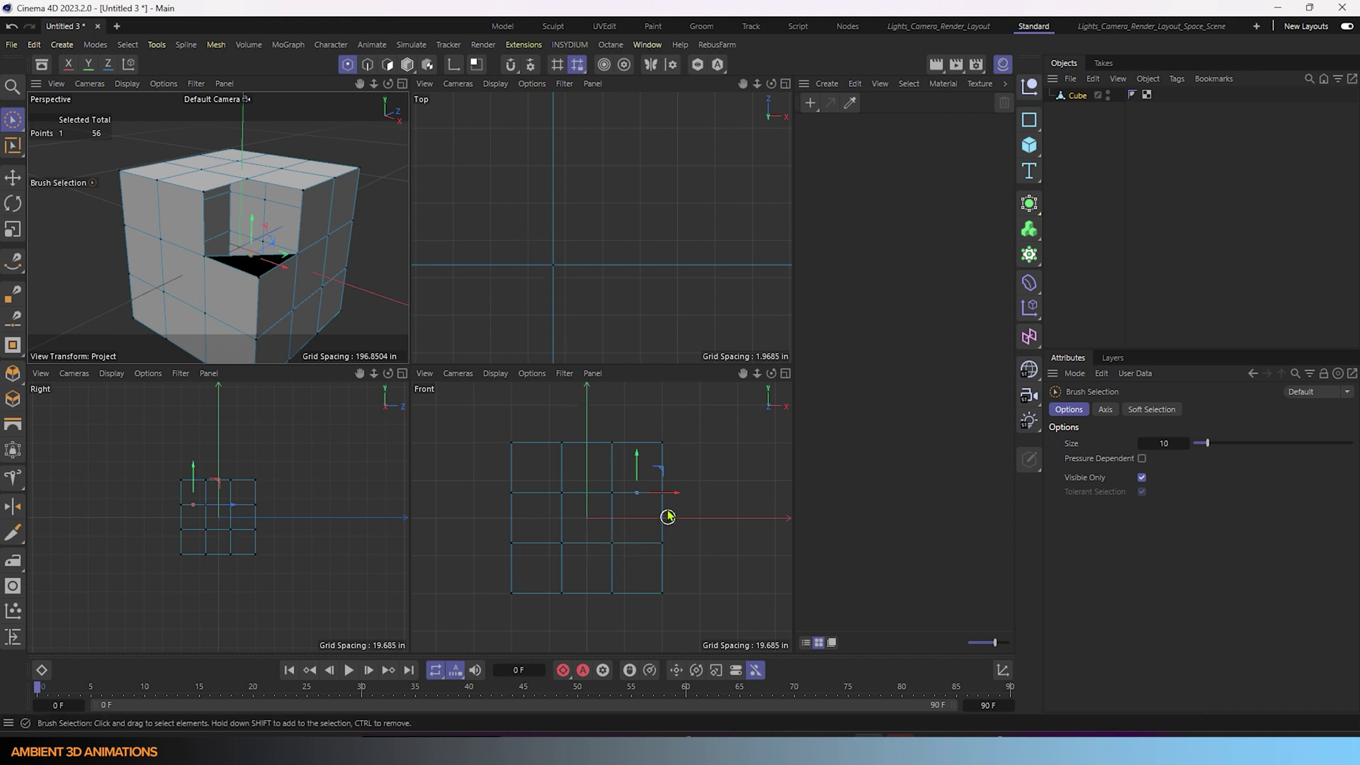
scroll(668, 505, "up", 10)
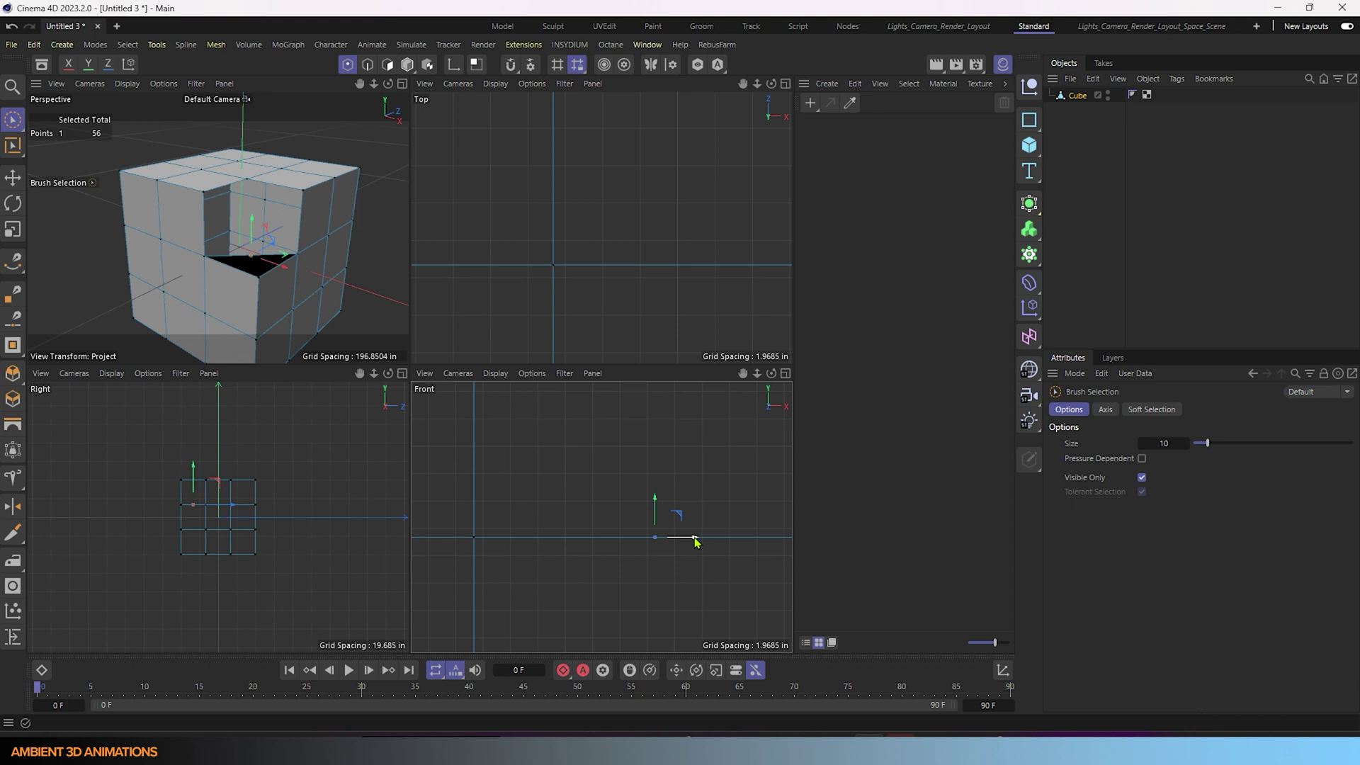
left_click_drag(695, 541, 515, 534)
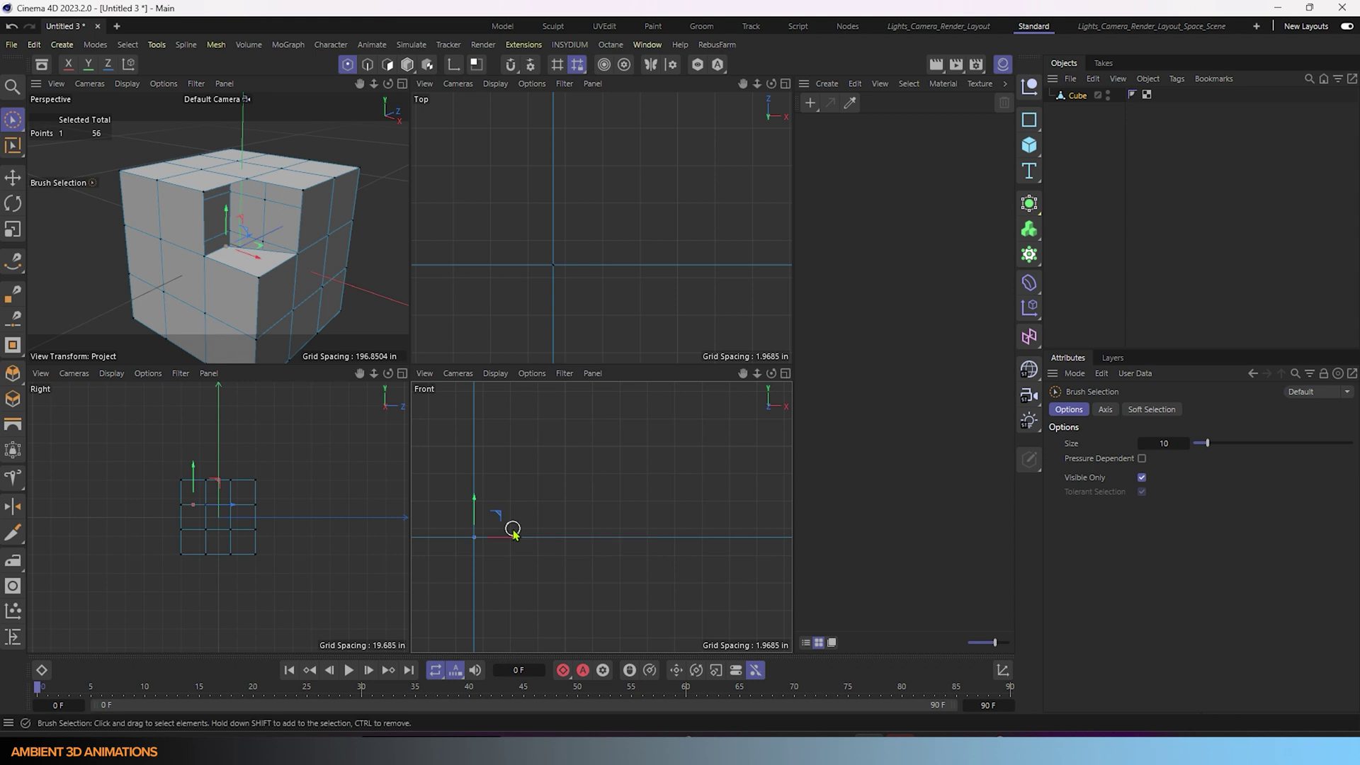
middle_click(139, 494)
scroll(362, 351, "up", 8)
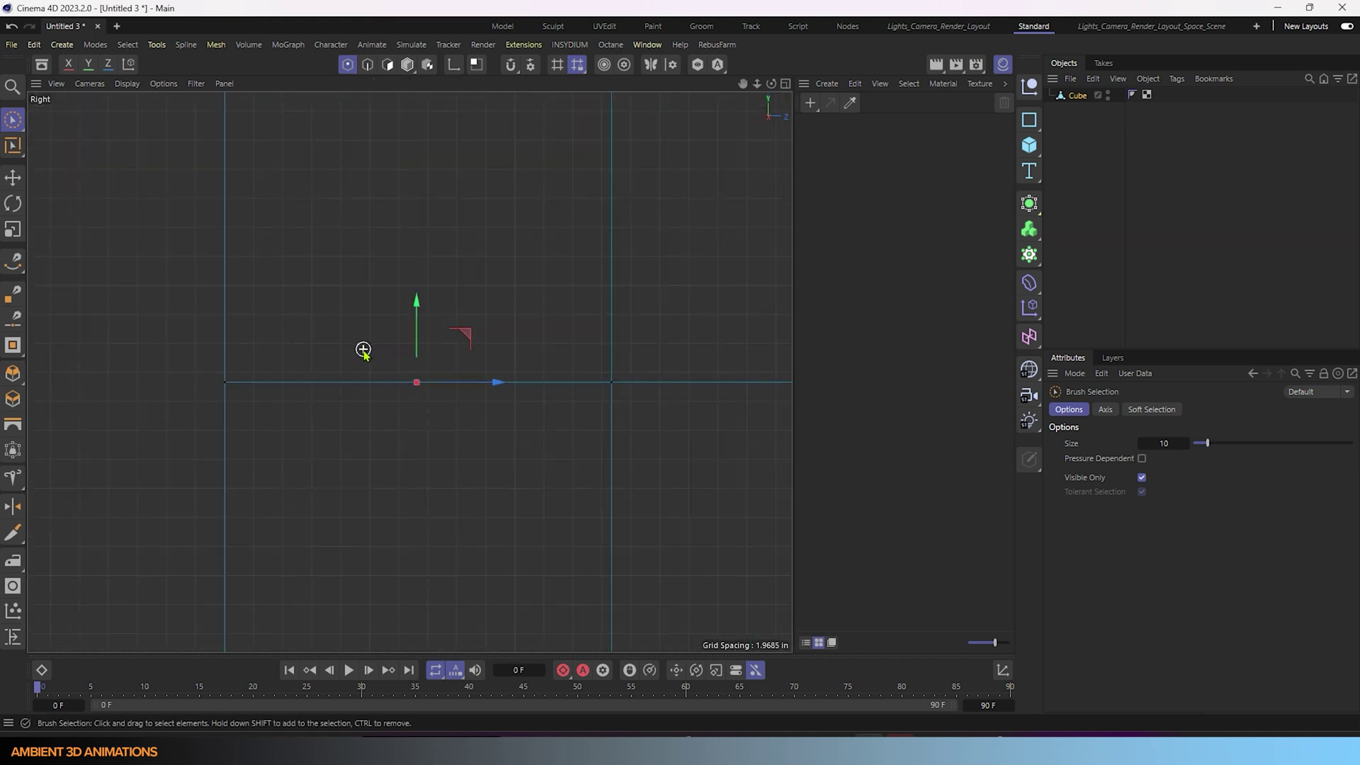
left_click_drag(499, 384, 694, 363)
middle_click(609, 482)
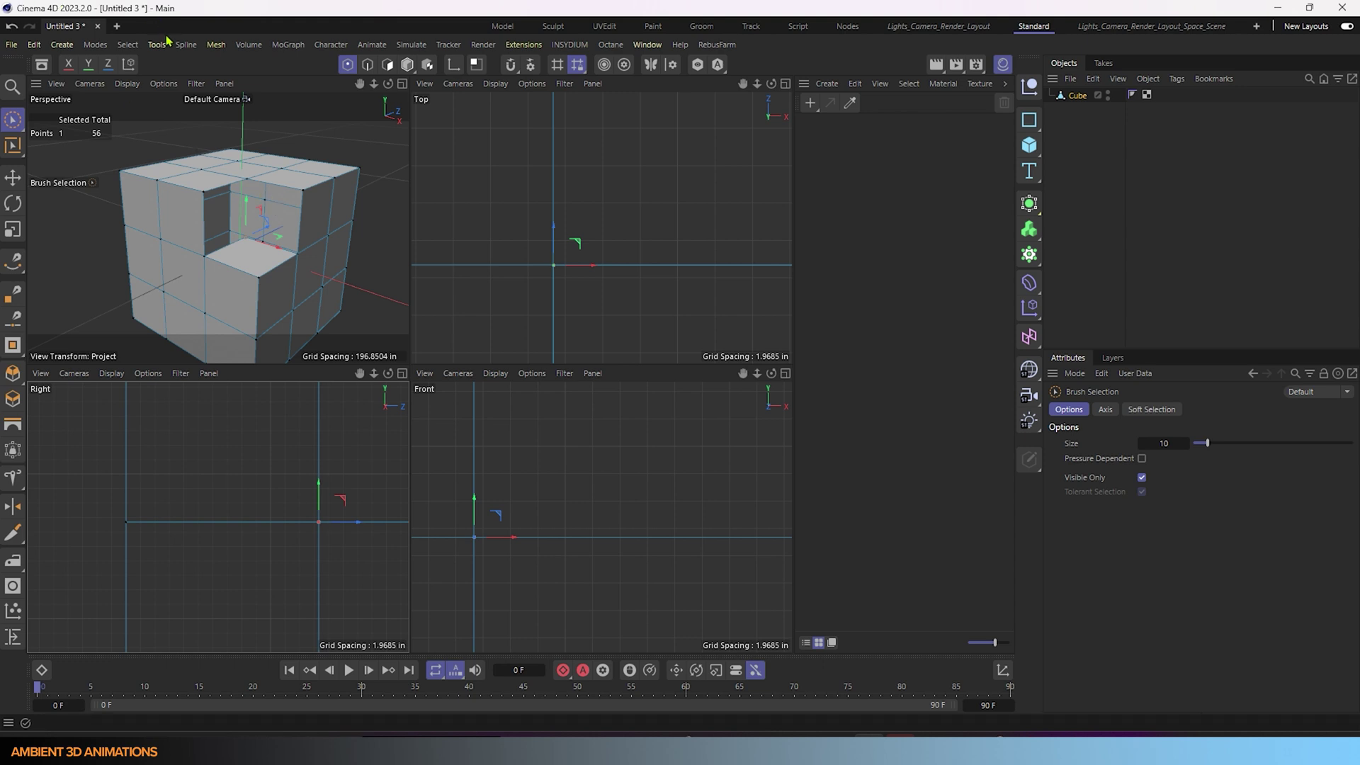
In Edges mode, select the border edges around the notch's open hole
middle_click(282, 224)
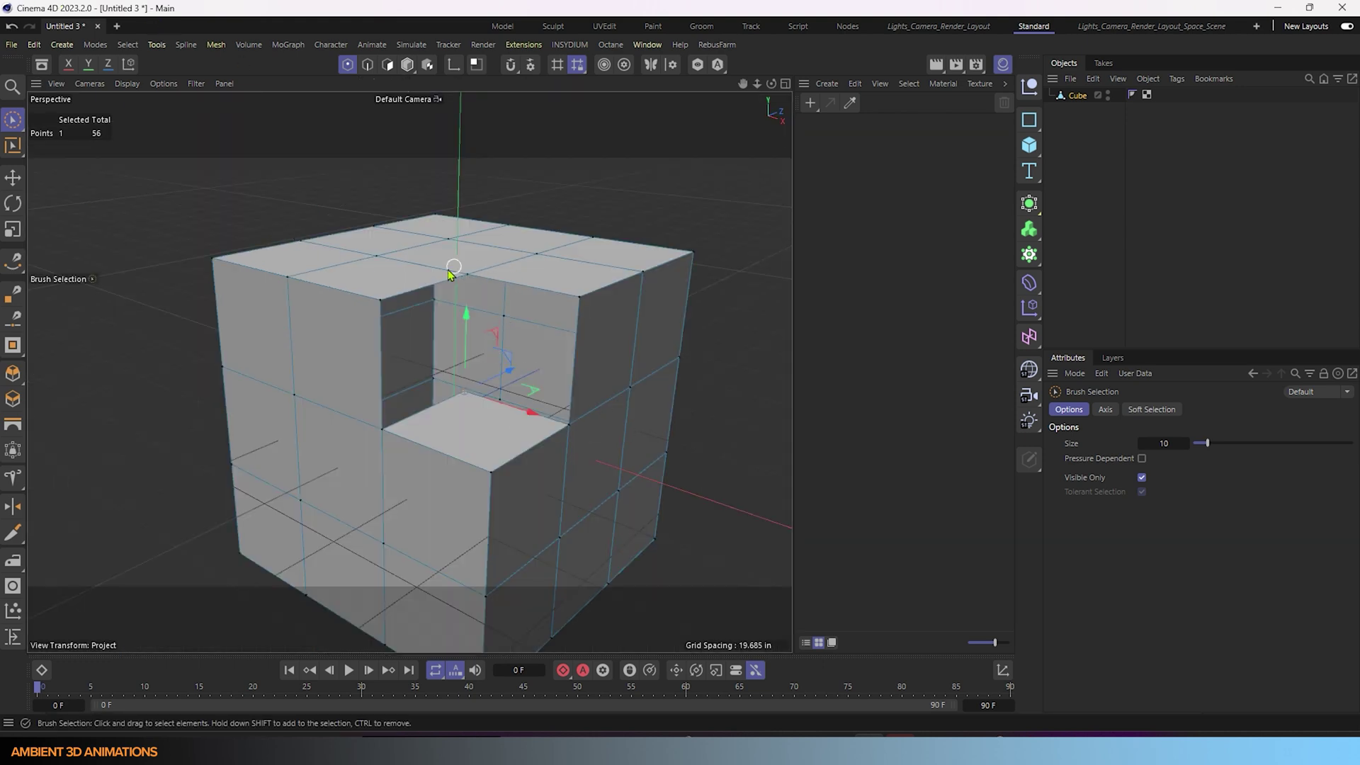
left_click(367, 64)
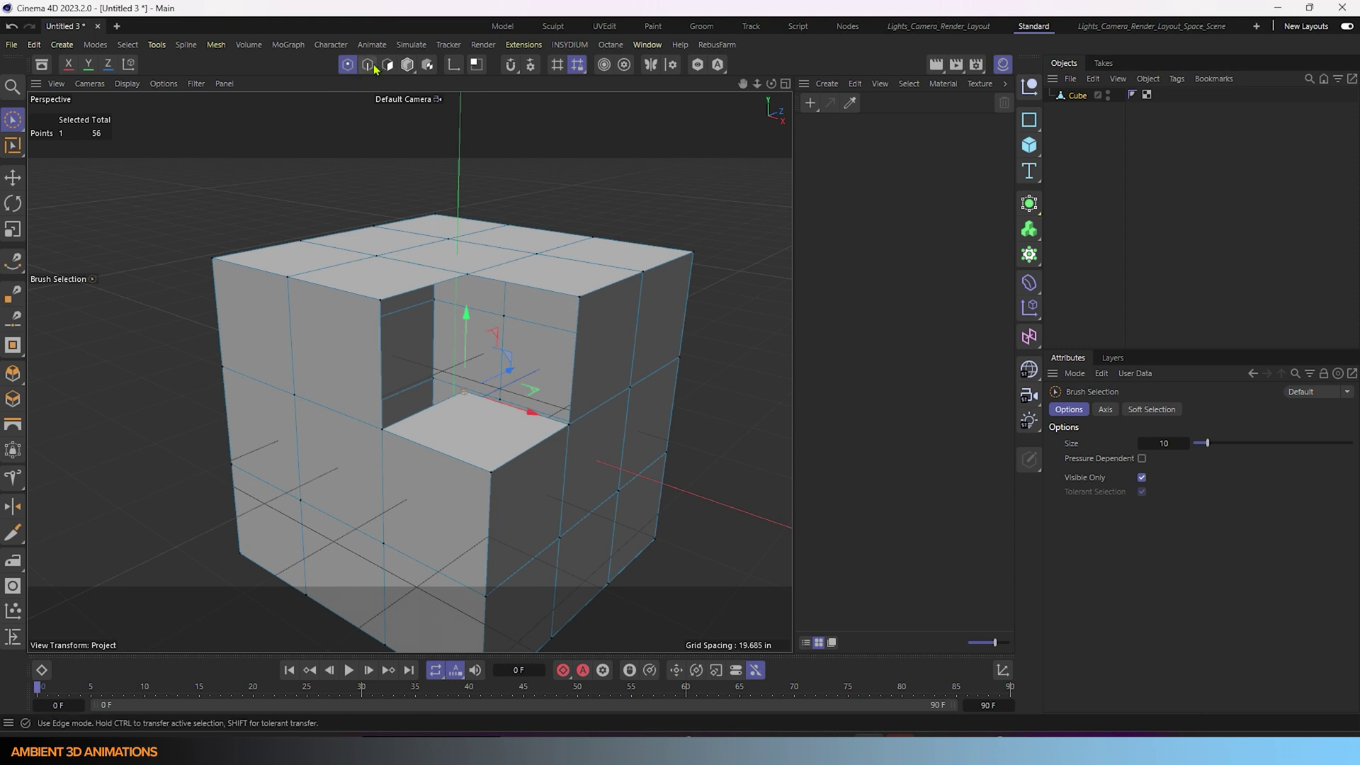
left_click(425, 287)
left_click(549, 292, "shift")
left_click(573, 369, "shift")
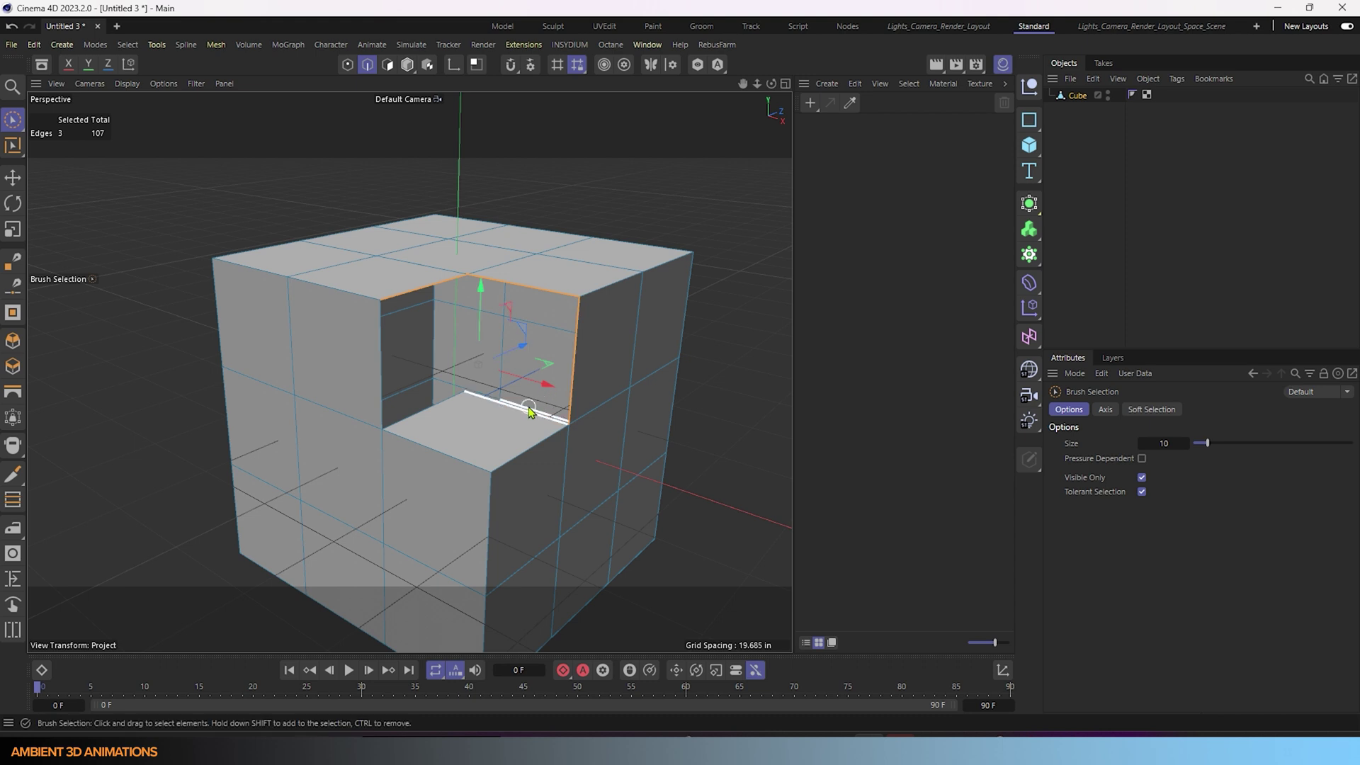
scroll(524, 401, "up", 4)
left_click(531, 438, "shift")
left_click(223, 358, "shift")
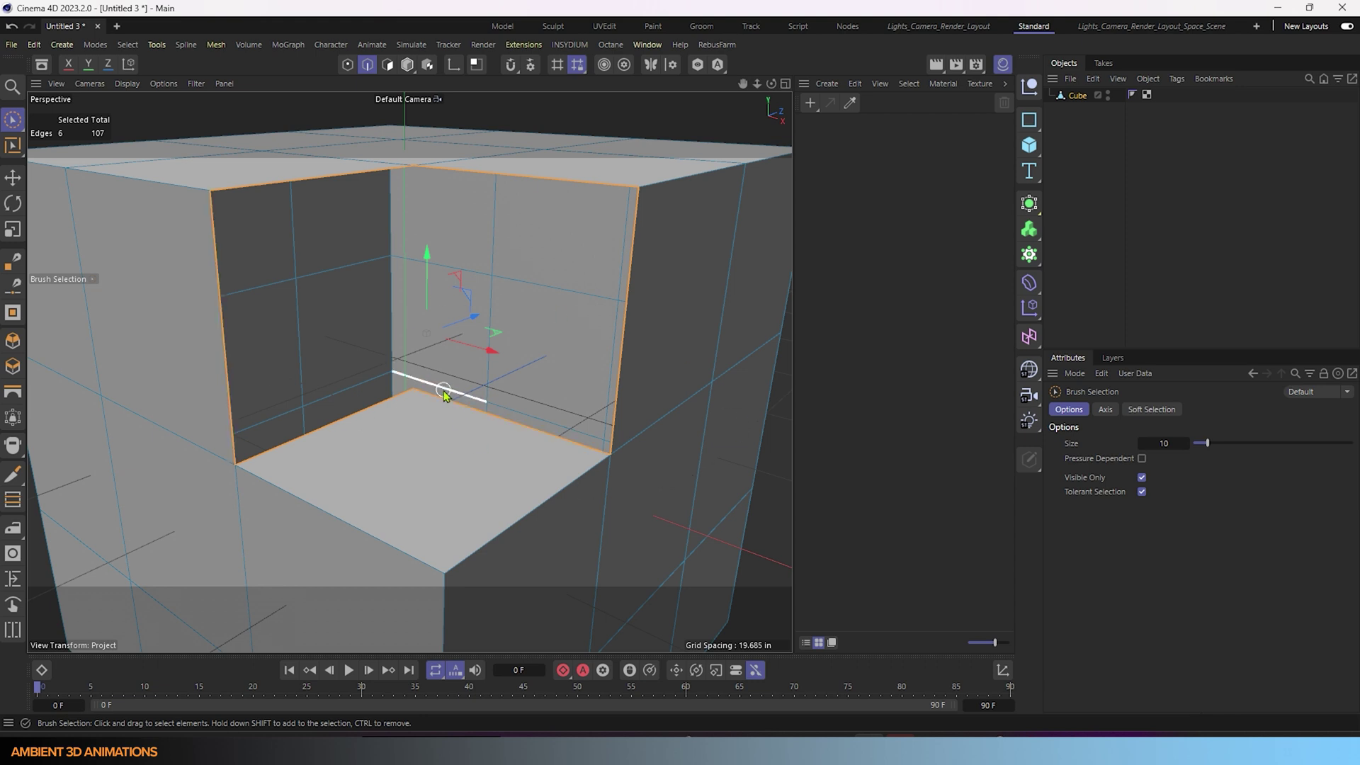
Fill the notch hole with Close Polygon Hole (M, D), Polygon Type set to Grid
key("m")
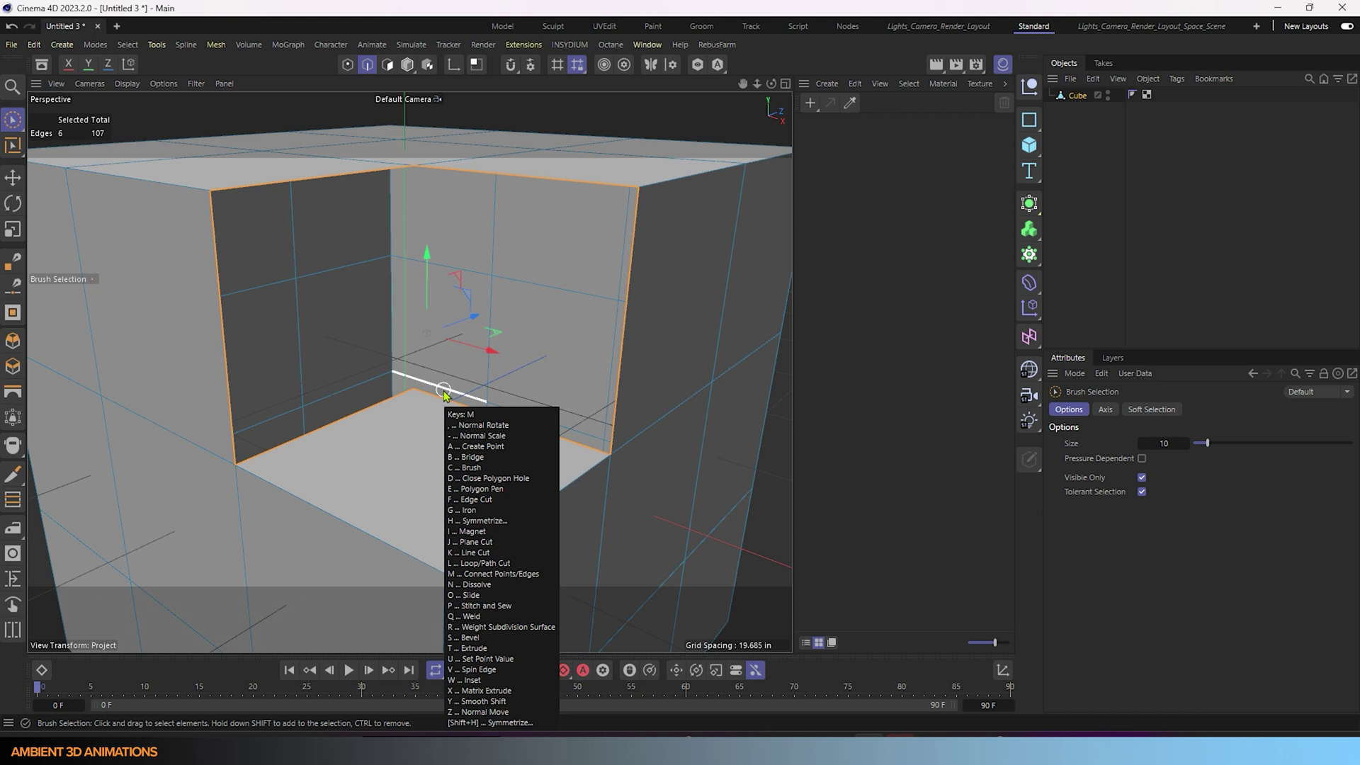
key("d")
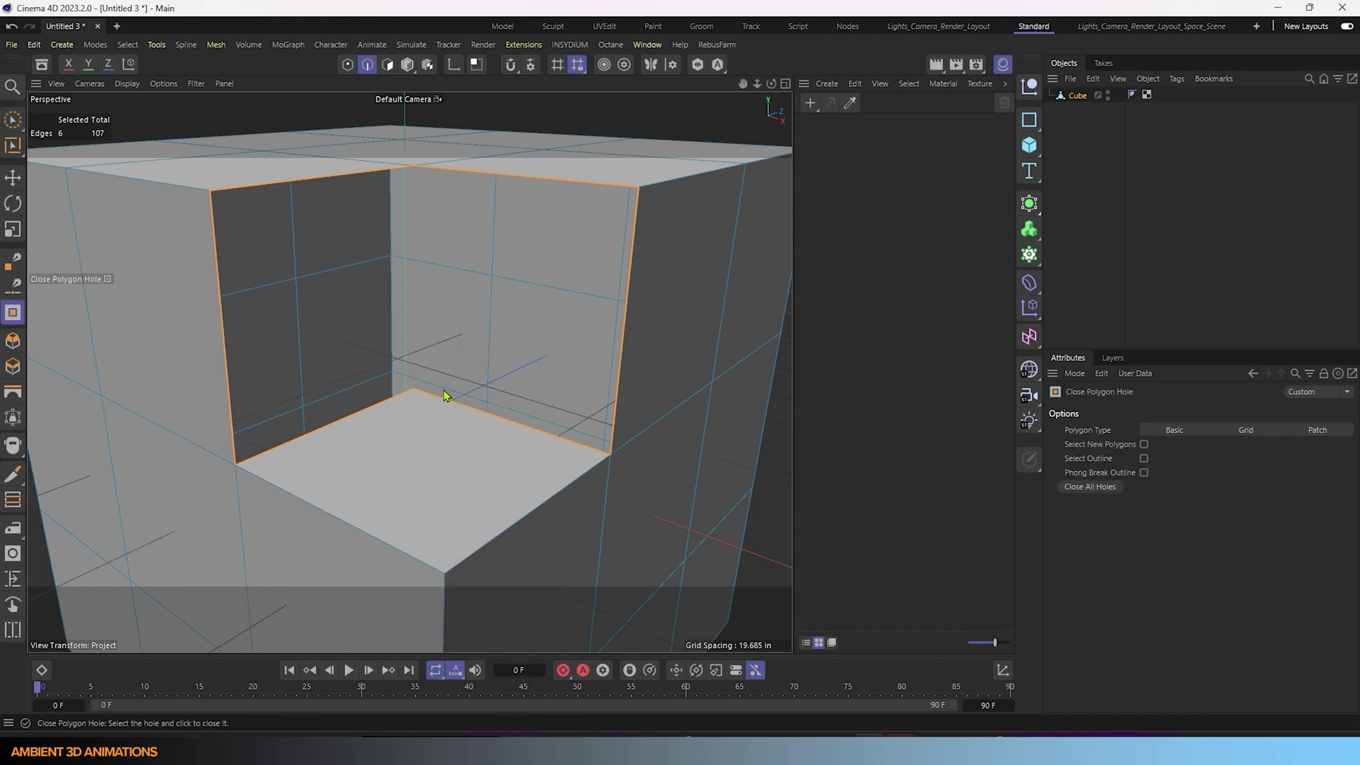
left_click(450, 398)
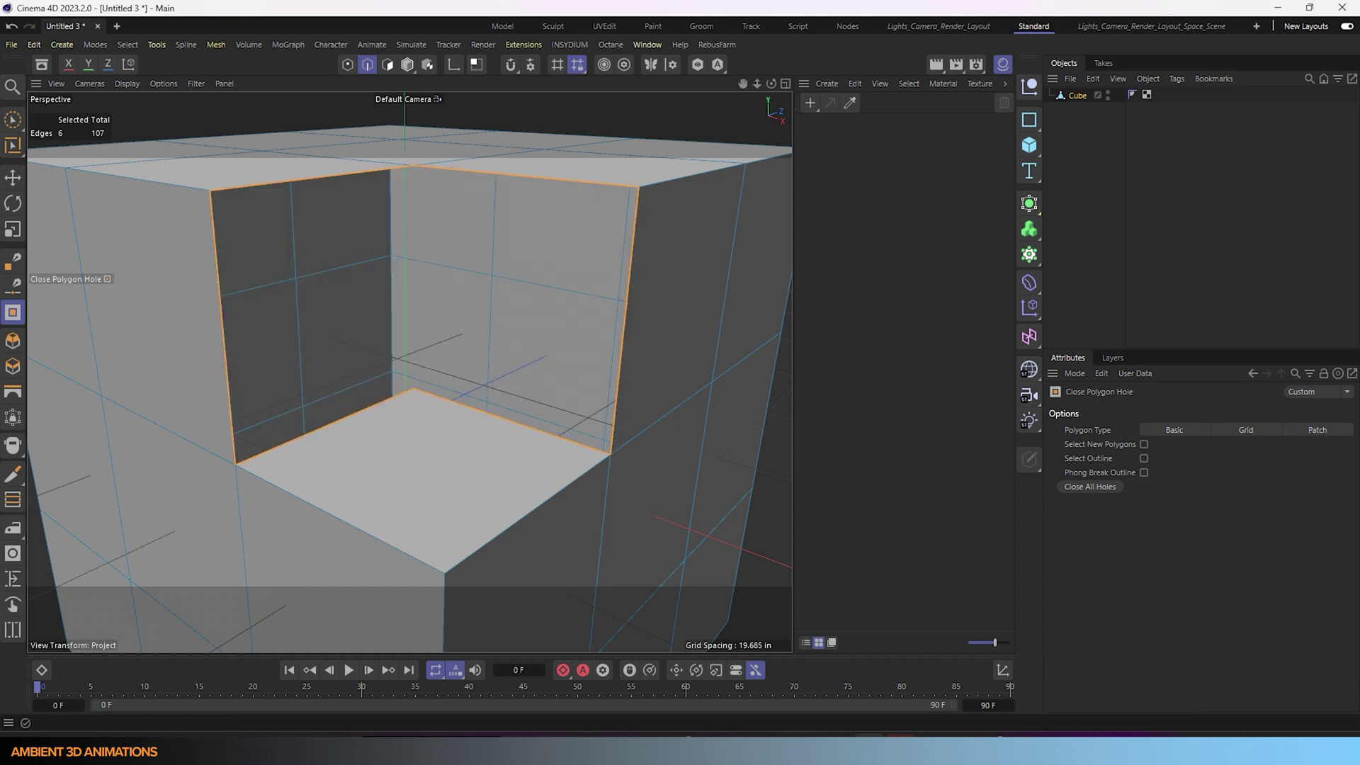
left_click(1248, 431)
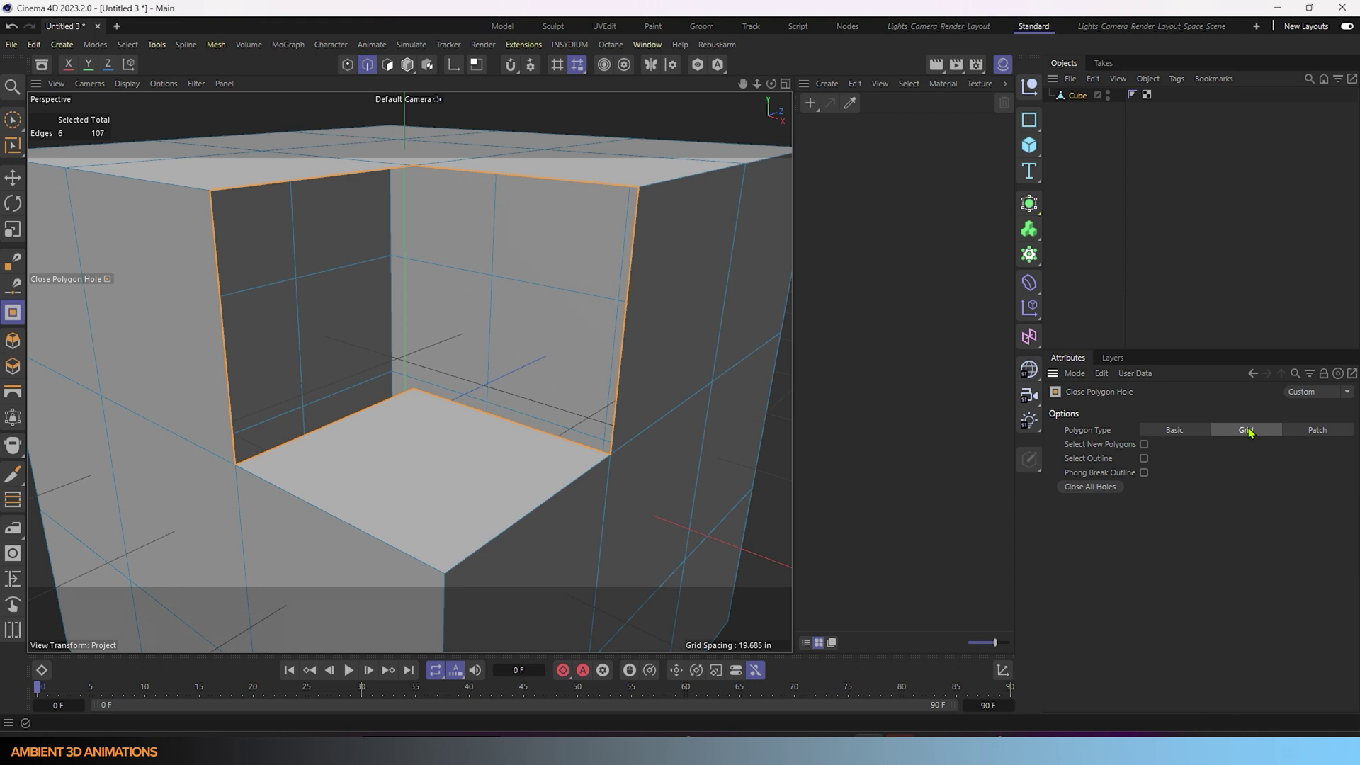
left_click(538, 435)
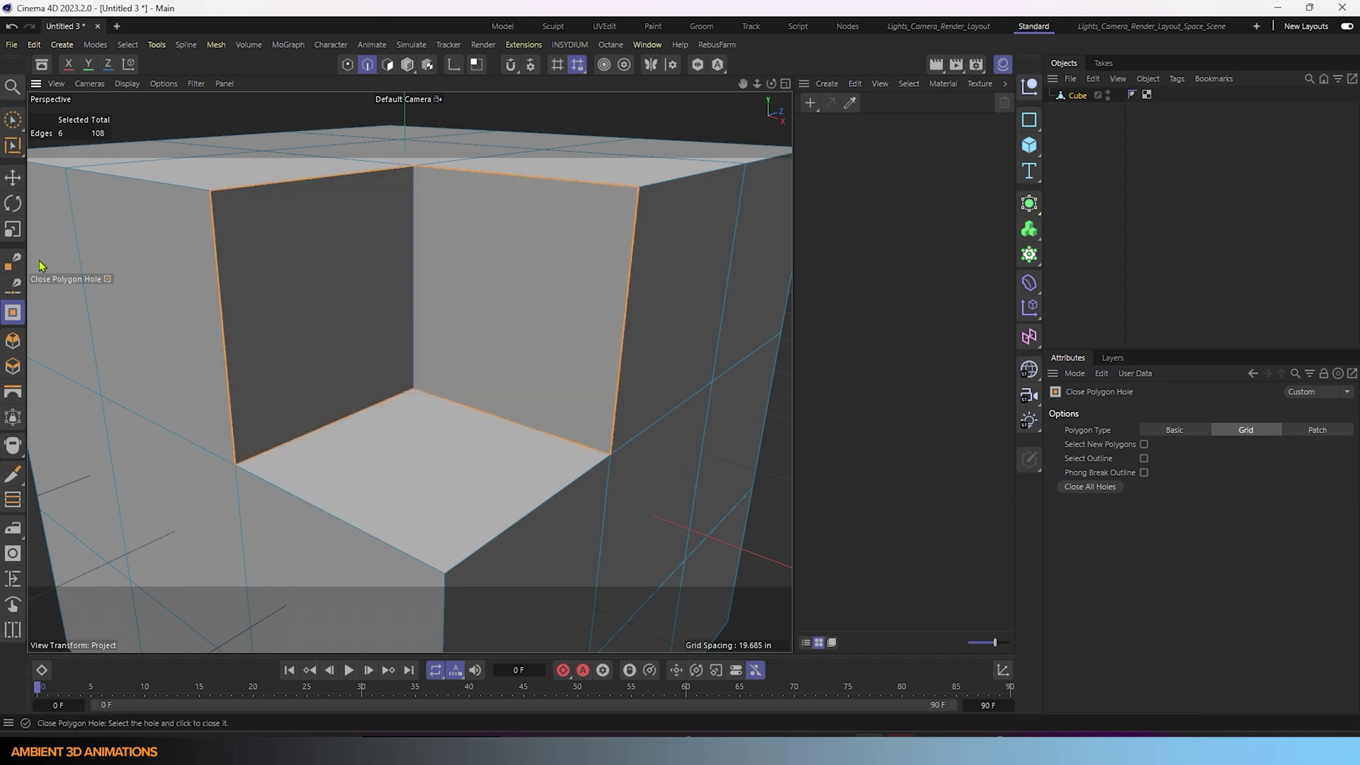
left_click(13, 119)
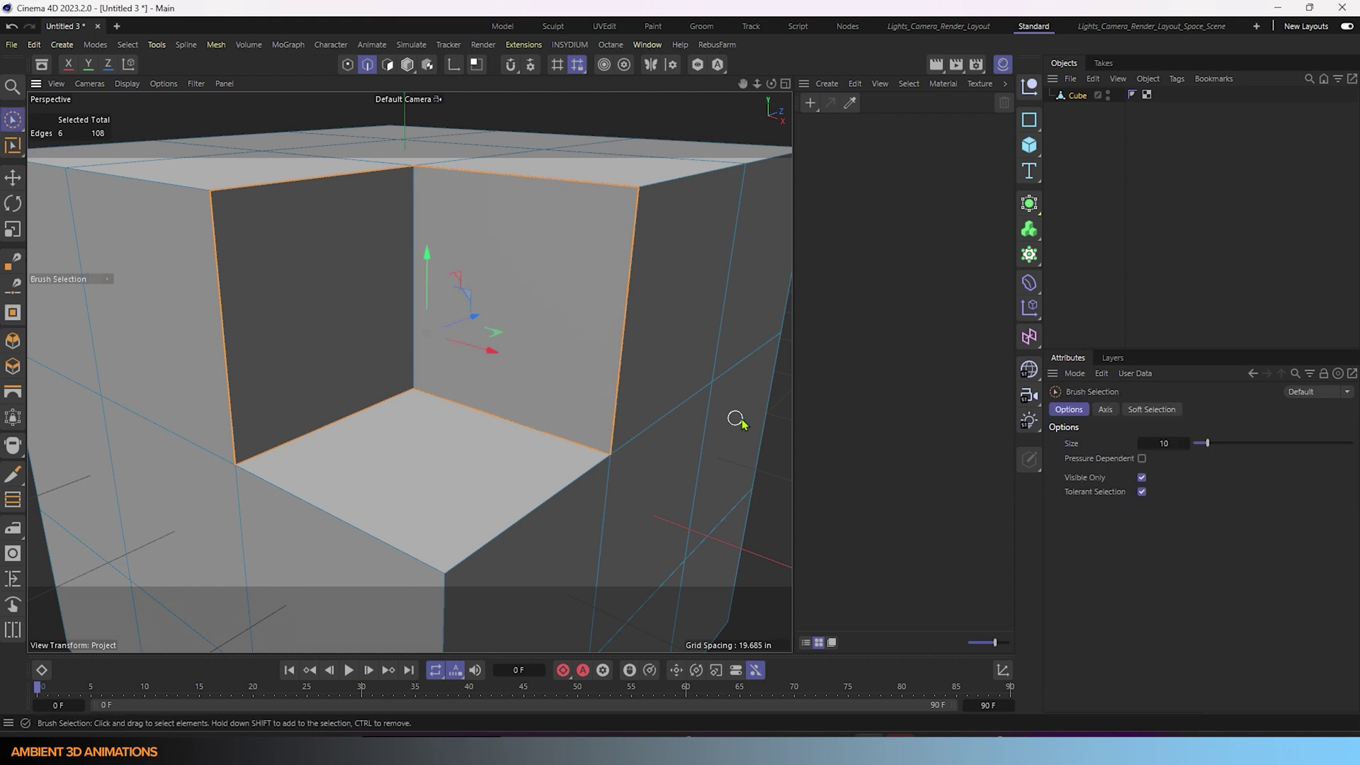
Deselect the edges, frame the whole cube and orbit slightly to view the closed notch
left_click(780, 480)
key("ctrl+shift+z")
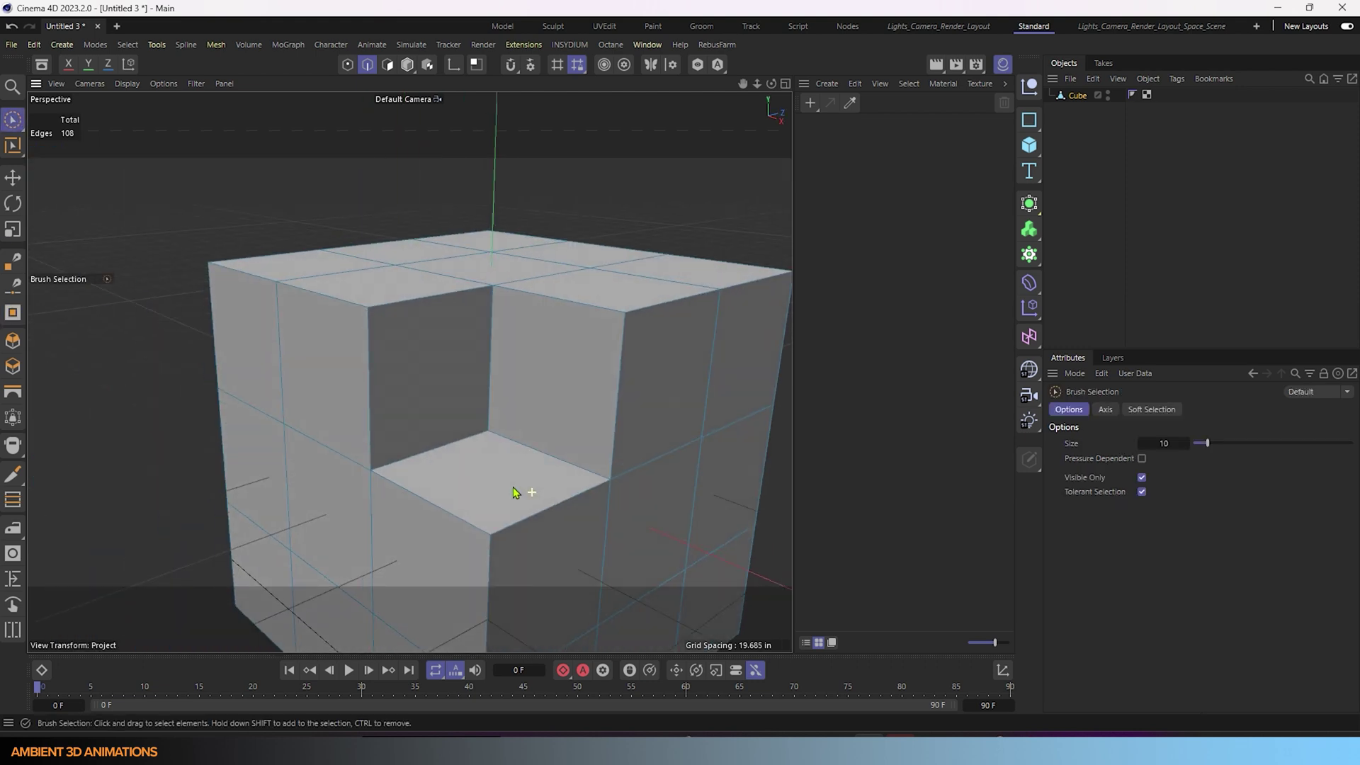
left_click_drag(536, 496, 542, 487, "alt")
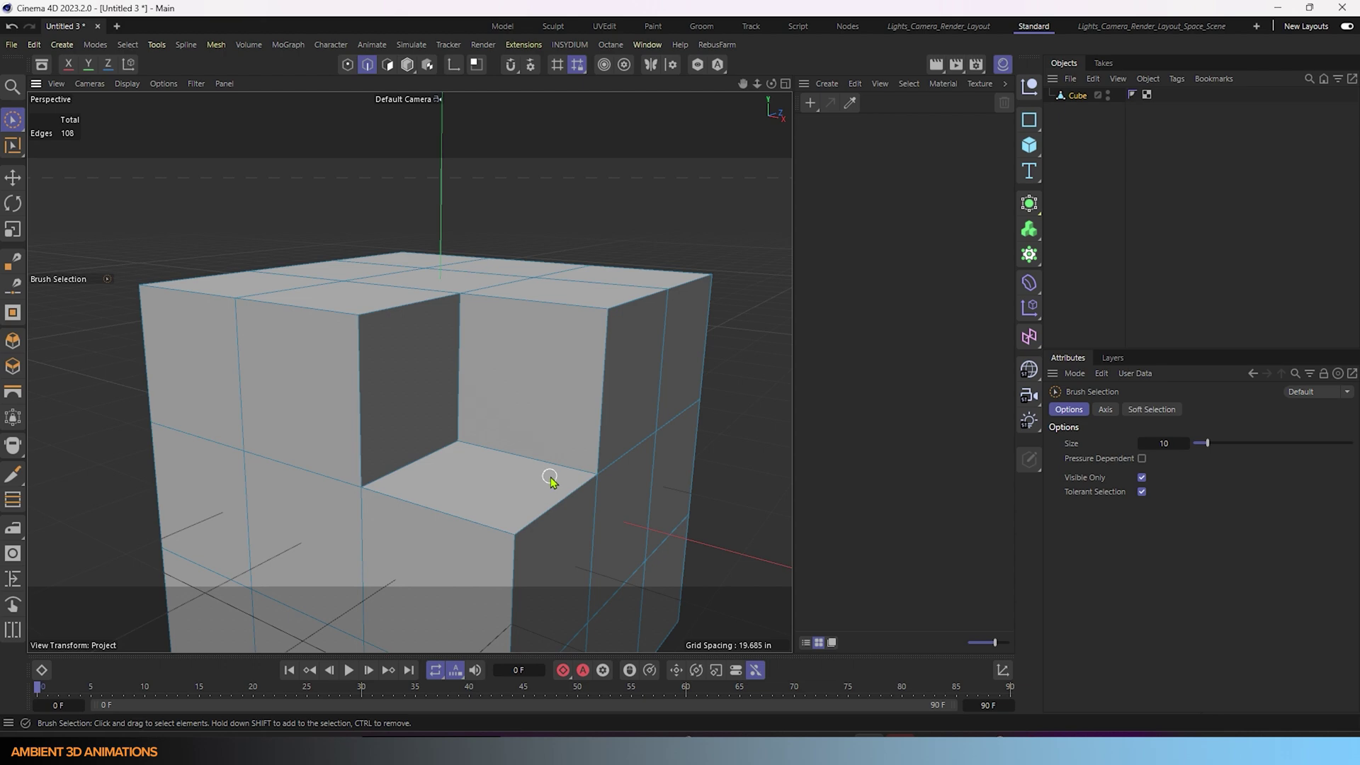